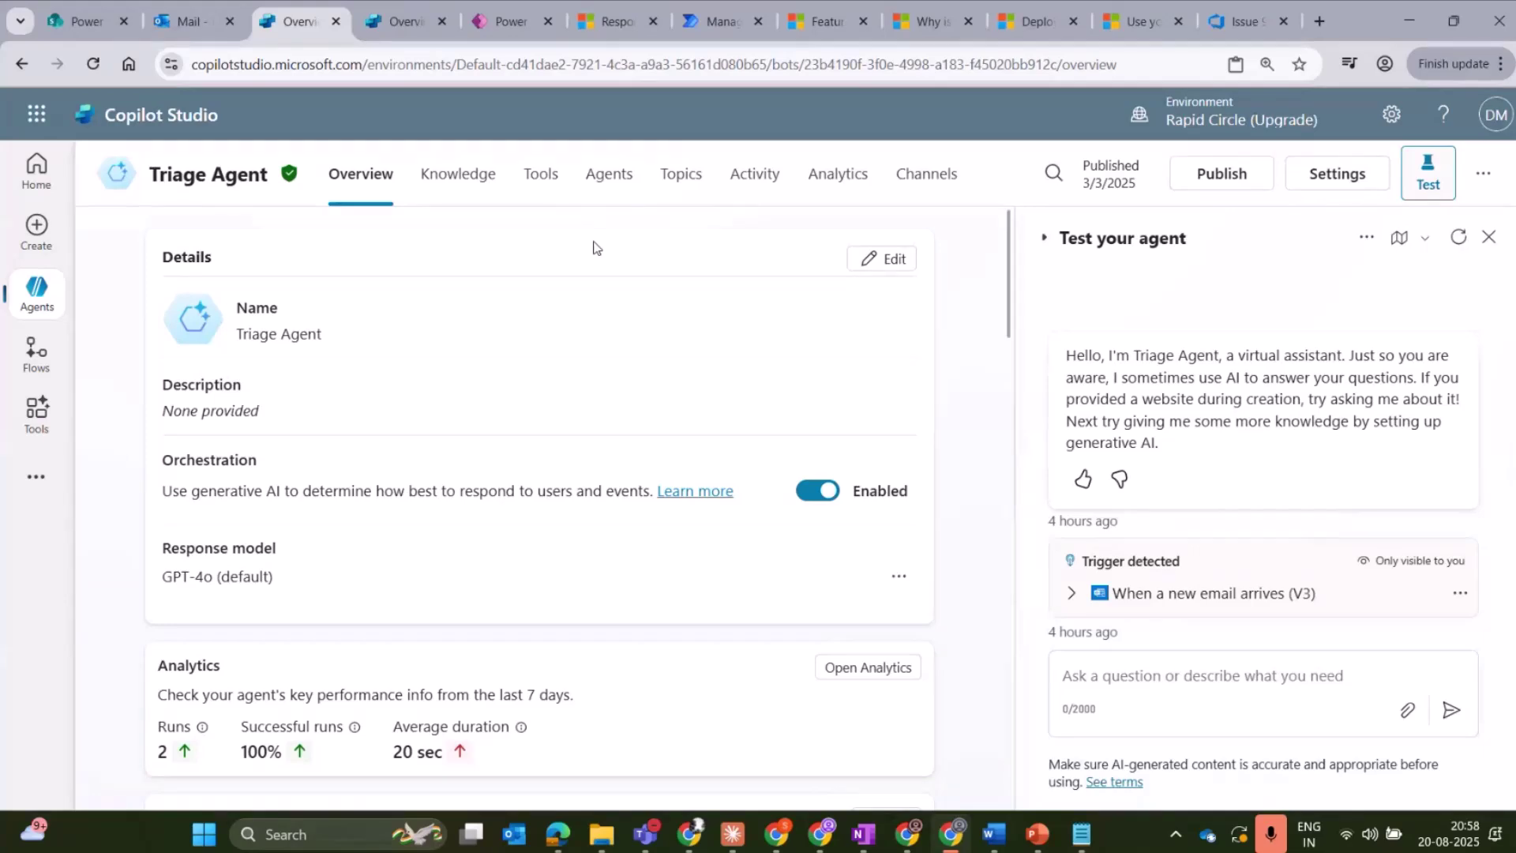
- Review the feature issue email in Outlook and the Triage Agent's instructions and tools in Copilot Studio
{"action": "left_click", "coordinate": [176, 14]}
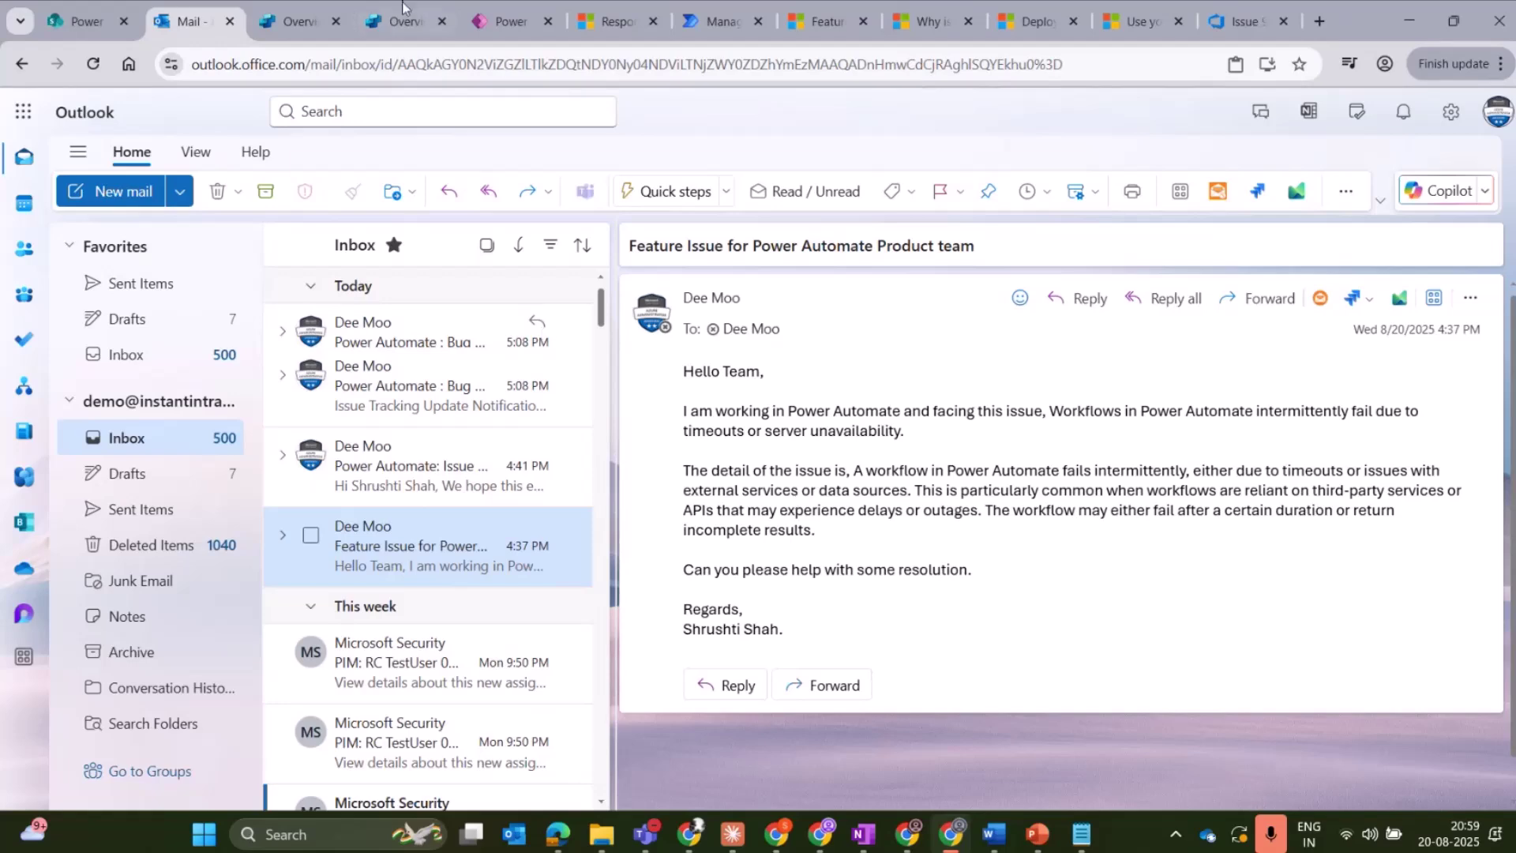
{"action": "left_click", "coordinate": [294, 21]}
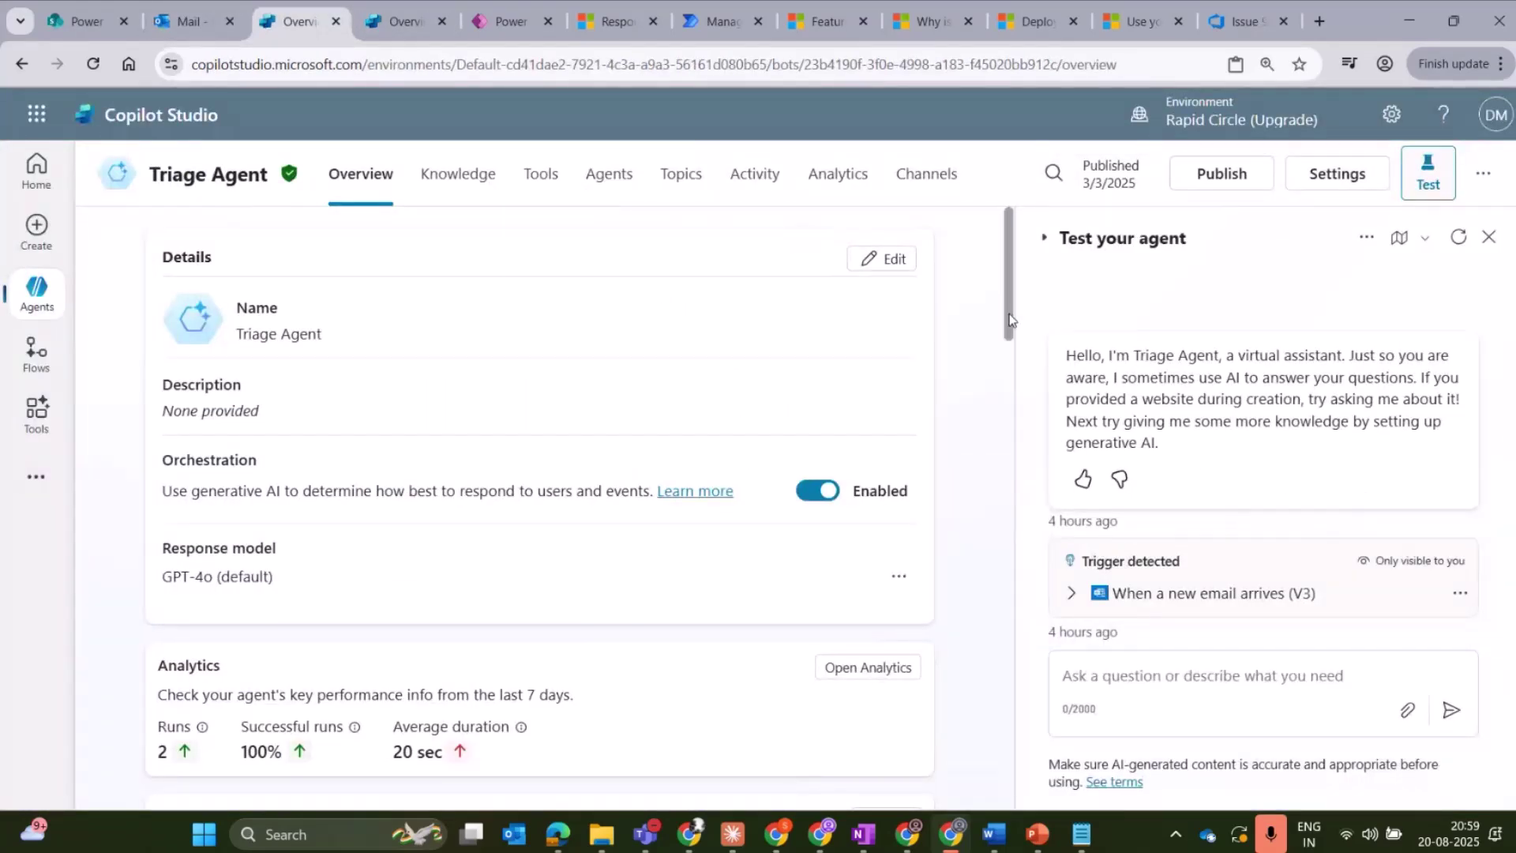
{"action": "scroll", "coordinate": [1009, 319], "scroll_direction": "down", "scroll_amount": 6}
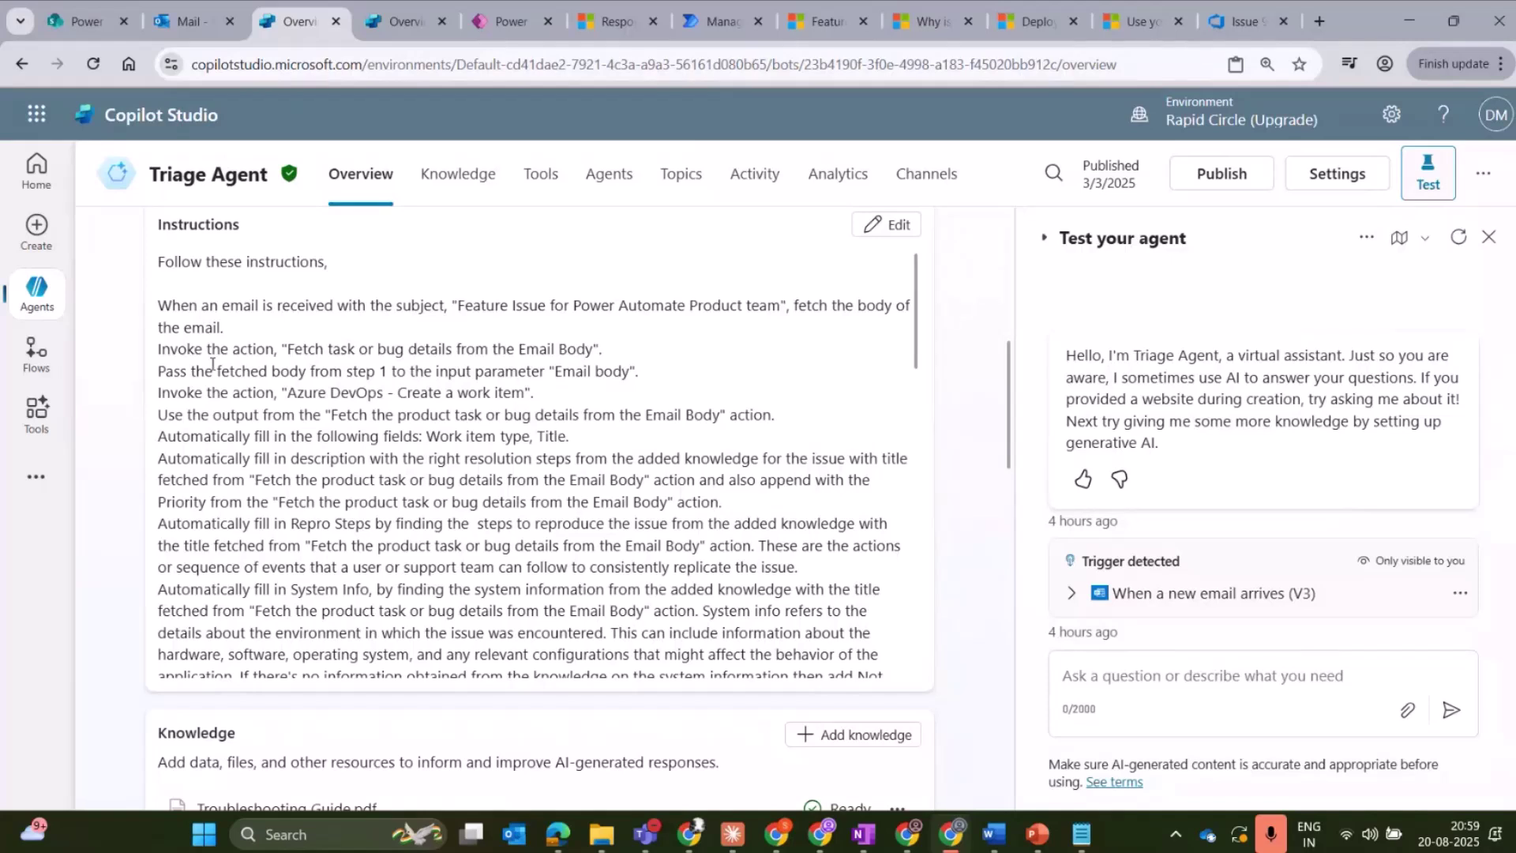
{"action": "left_click", "coordinate": [540, 174]}
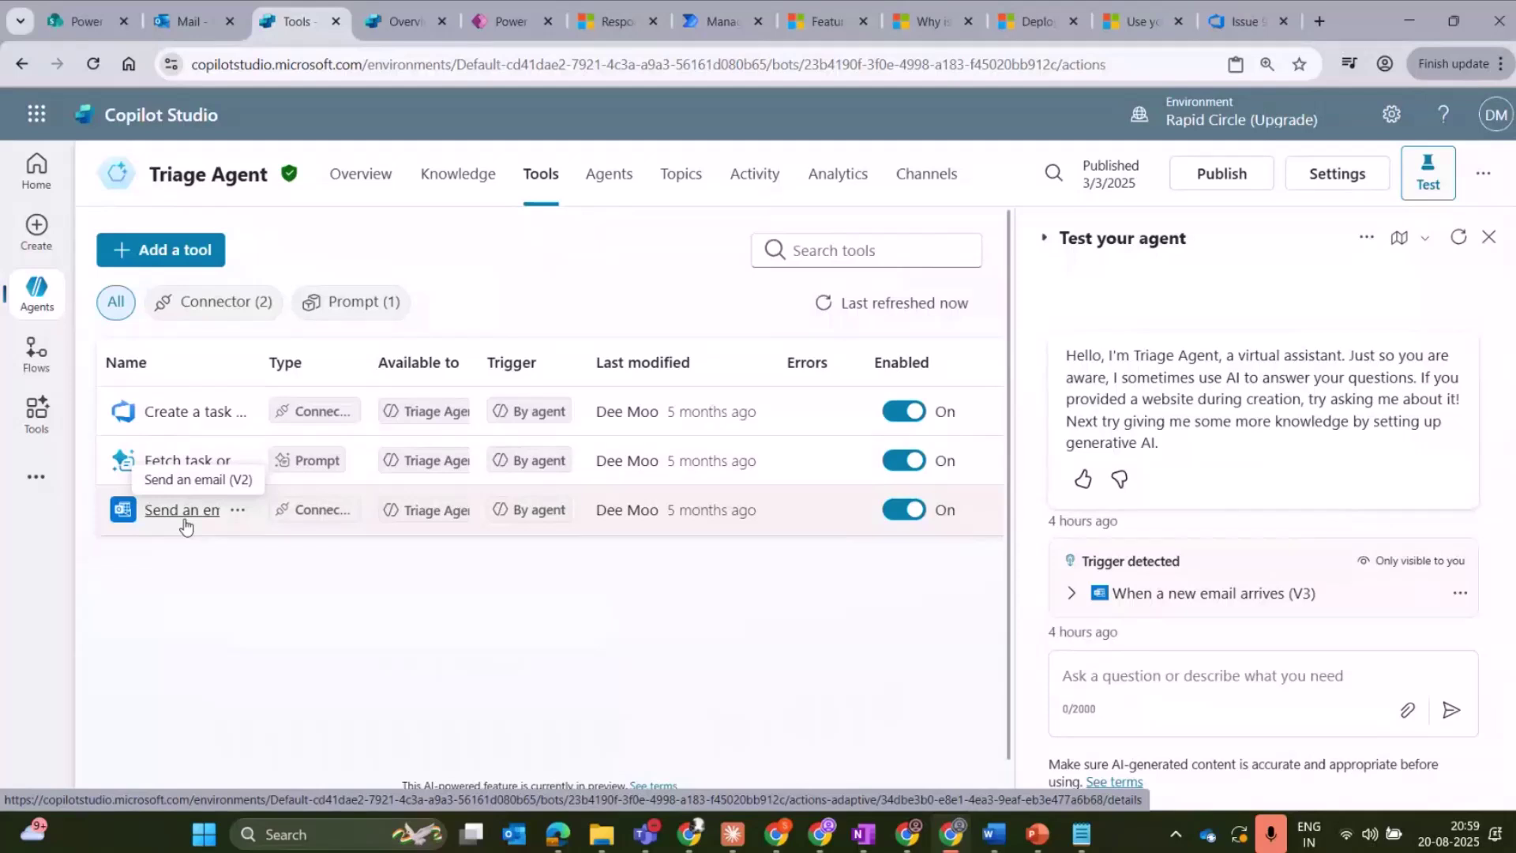
- Test the Triage Agent's "When a new email arrives (V3)" trigger with the Aug 20, 04:37 PM instance, checking it against the source email
{"action": "left_click", "coordinate": [353, 194]}
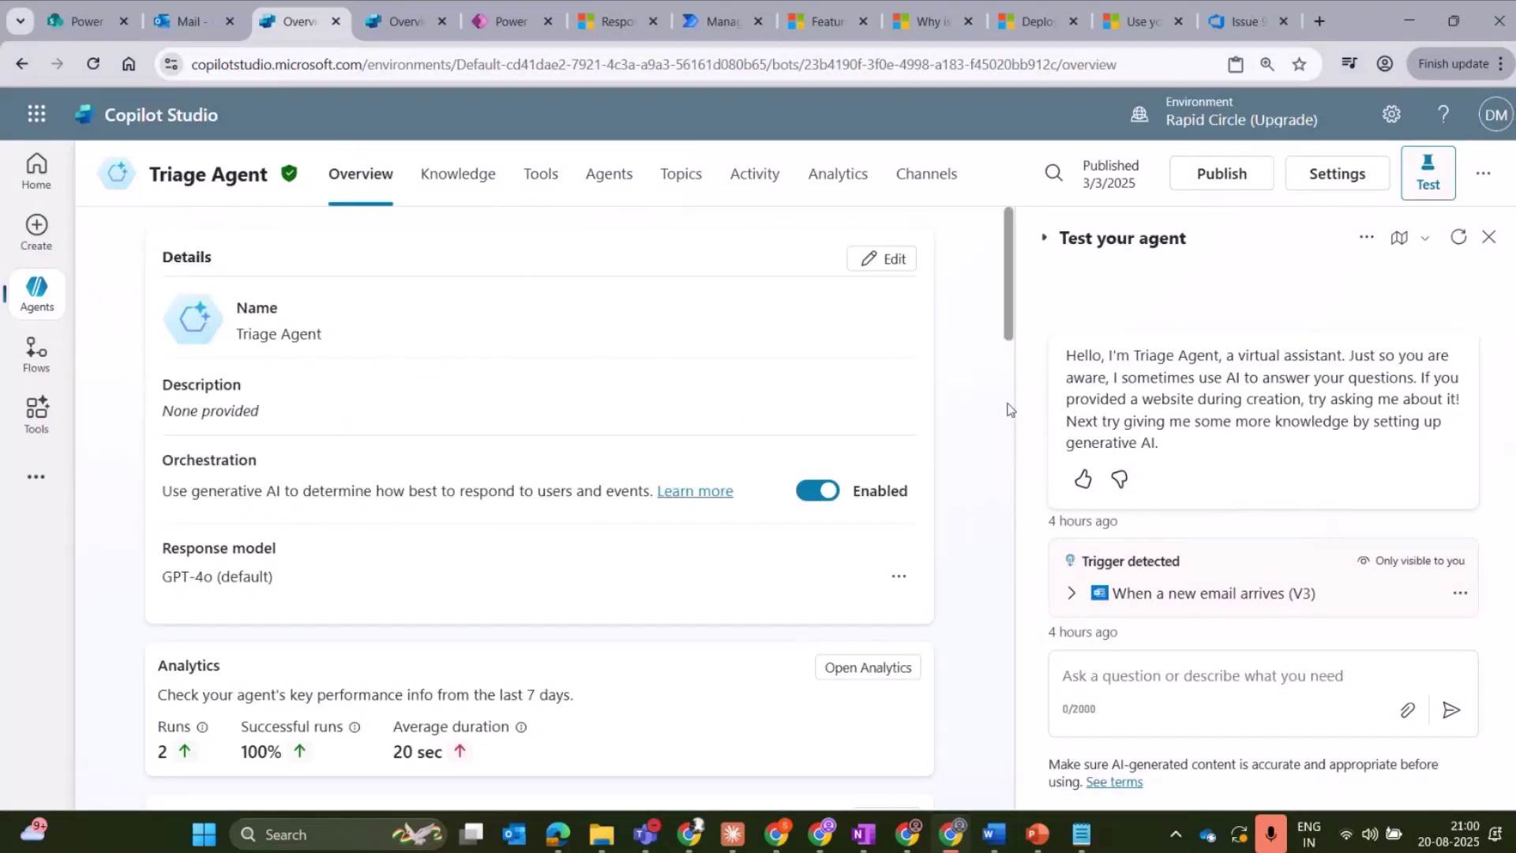
{"action": "scroll", "coordinate": [1007, 409], "scroll_direction": "down", "scroll_amount": 10}
{"action": "left_click", "coordinate": [866, 517]}
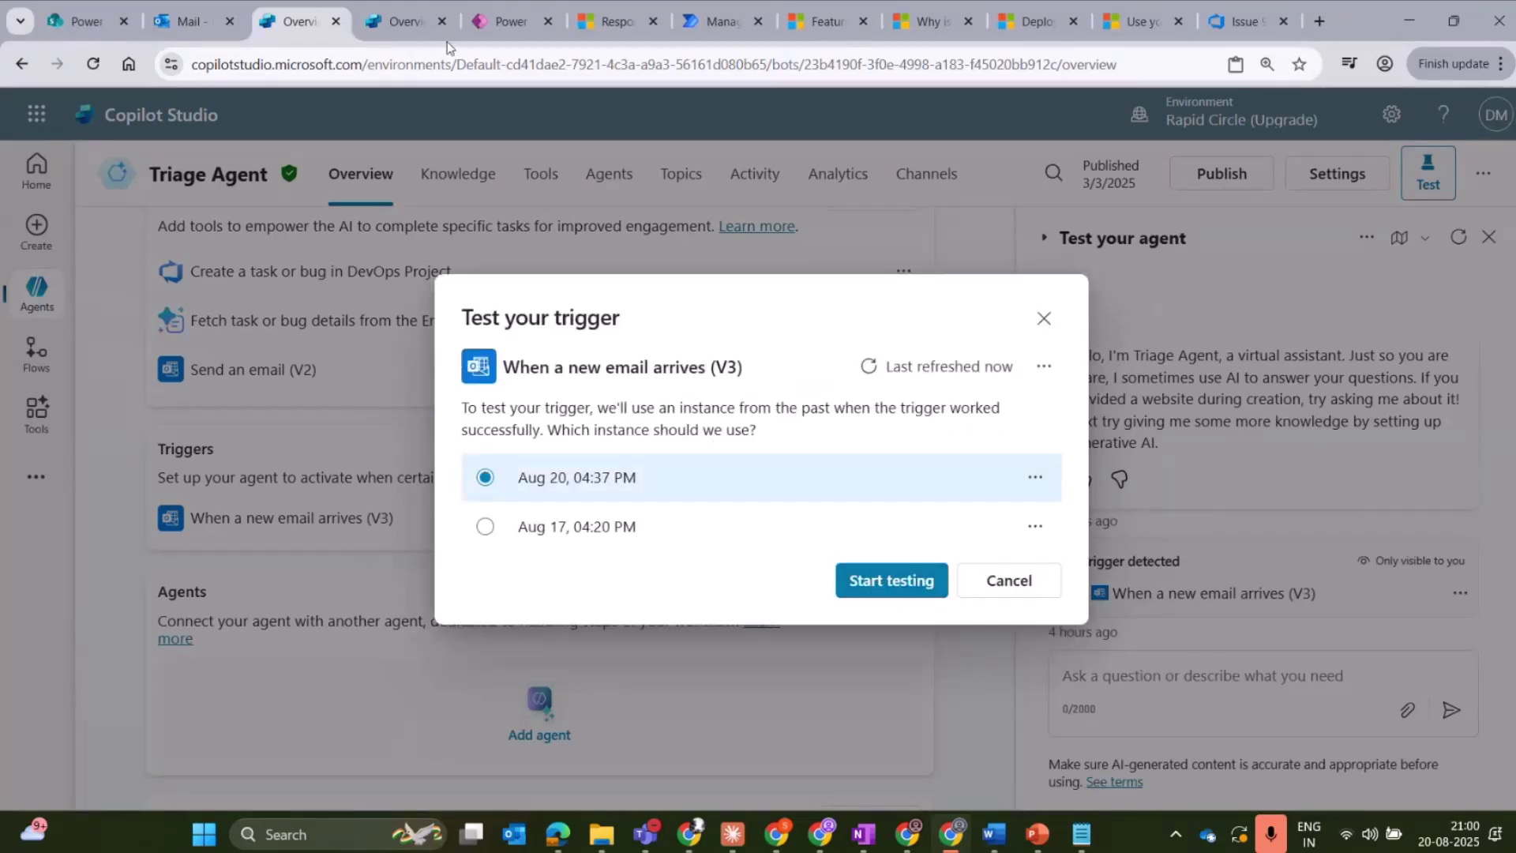
{"action": "left_click", "coordinate": [174, 23]}
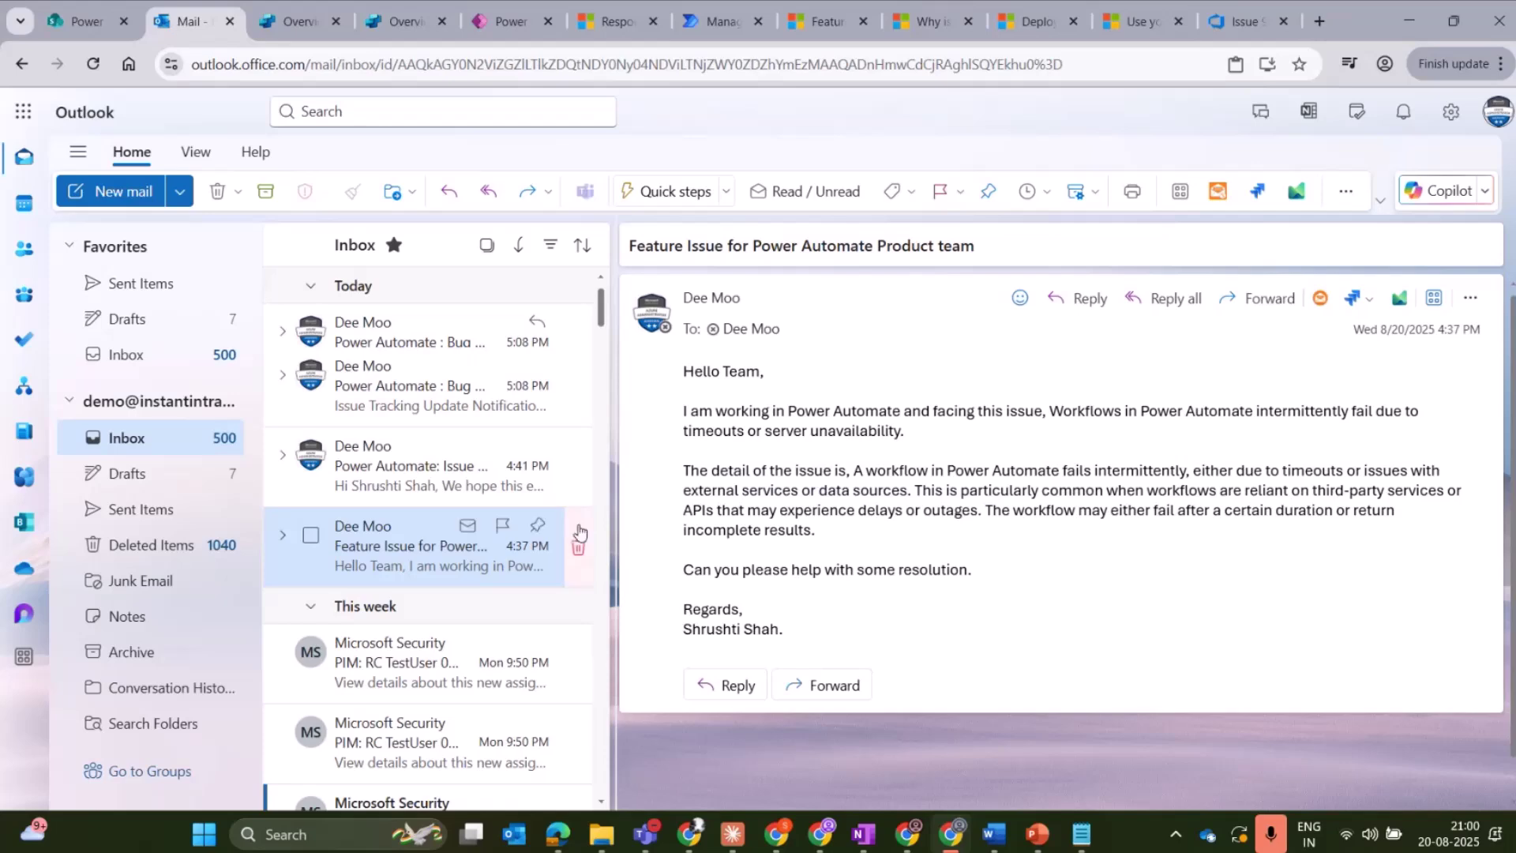
{"action": "left_click", "coordinate": [282, 21]}
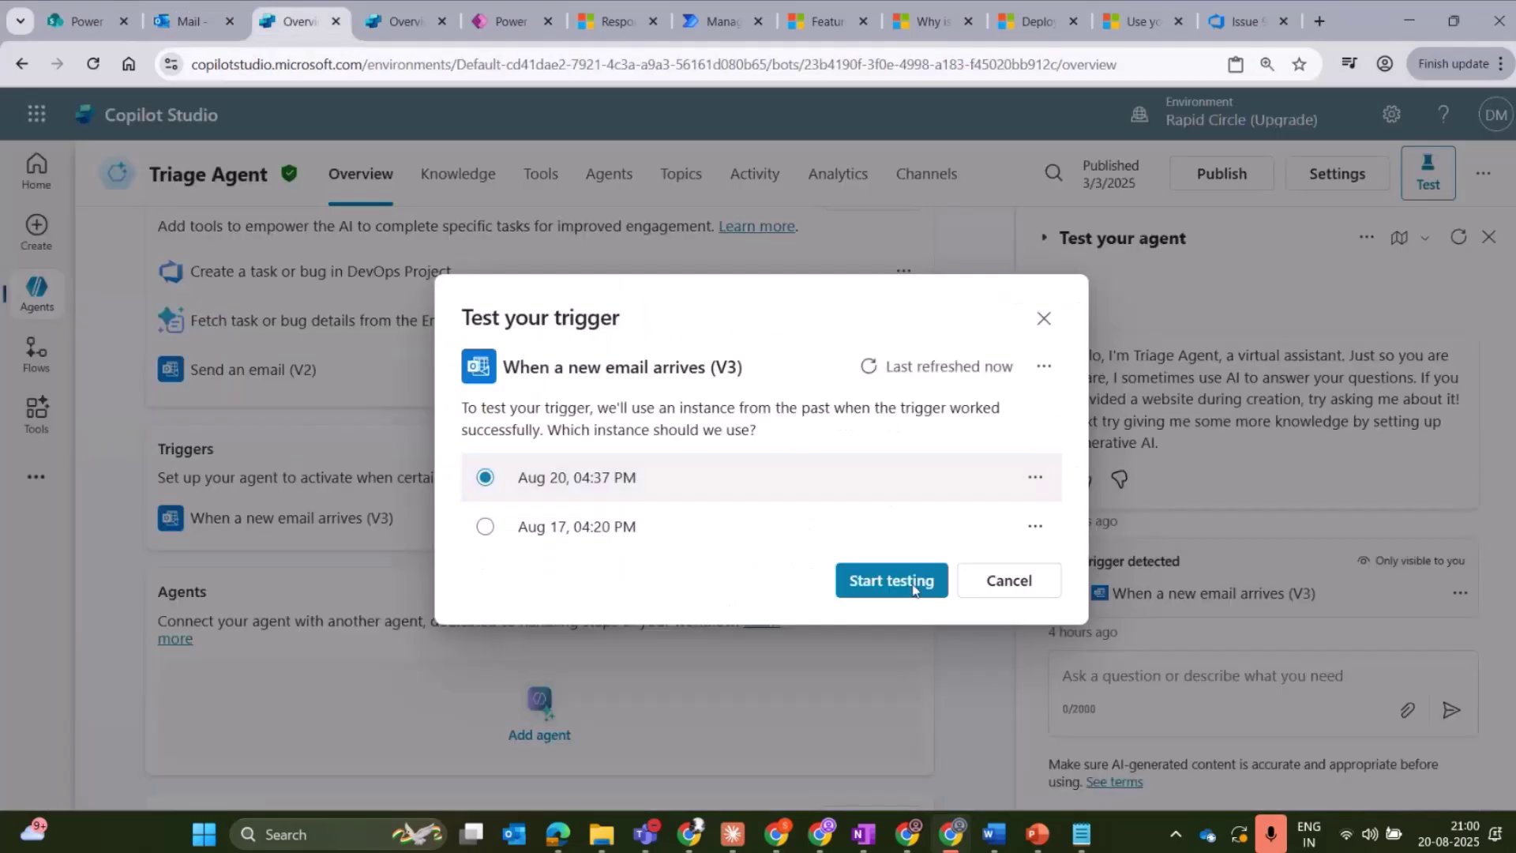
{"action": "left_click", "coordinate": [872, 588]}
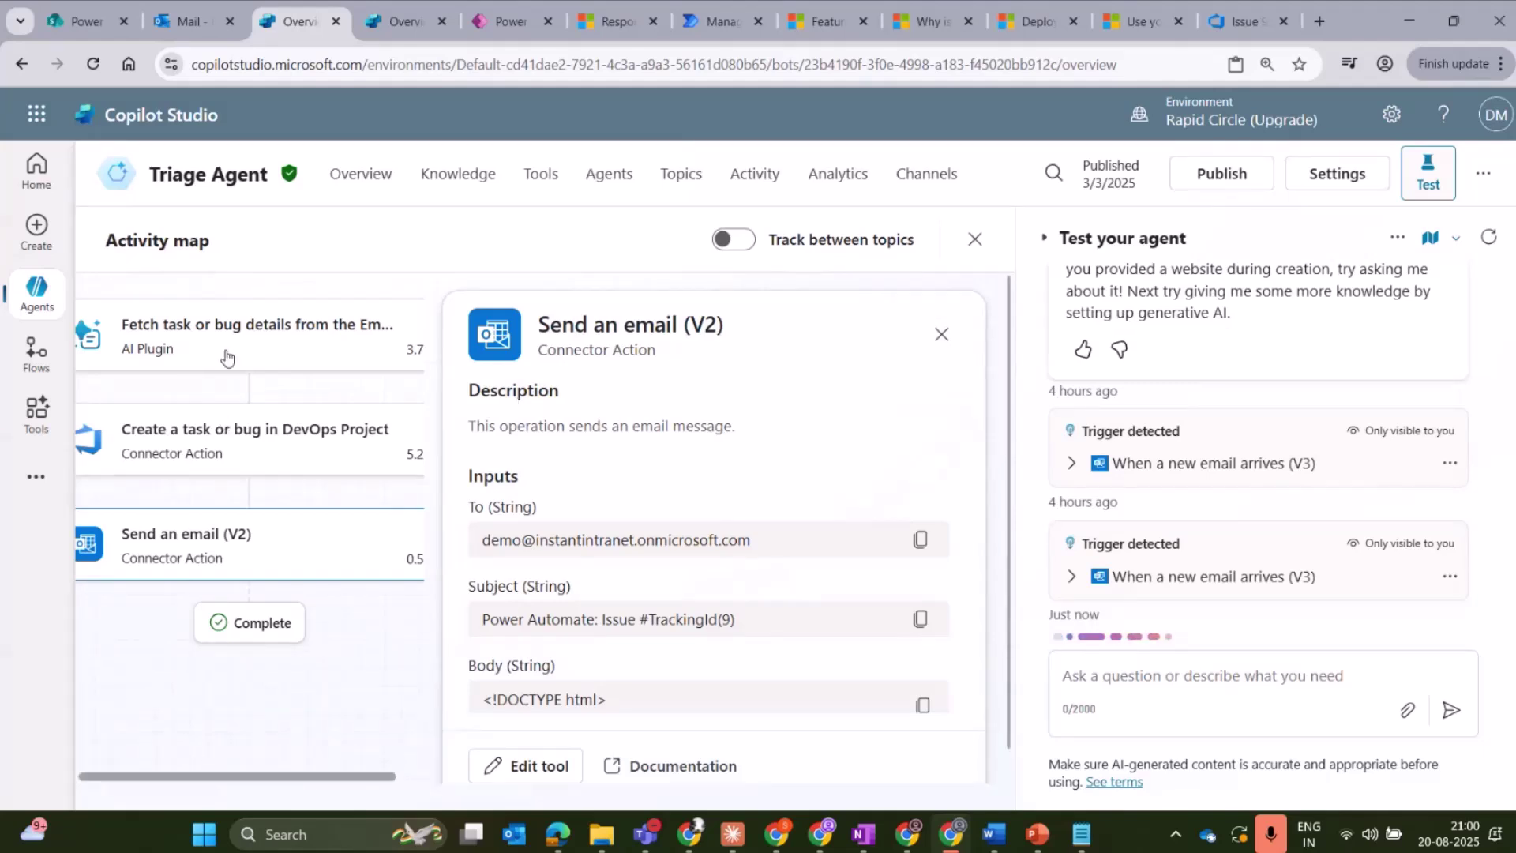
- Set the browser zoom to 100% and follow the test run's actions in the activity map
{"action": "left_click", "coordinate": [1459, 64]}
{"action": "left_click", "coordinate": [1365, 553]}
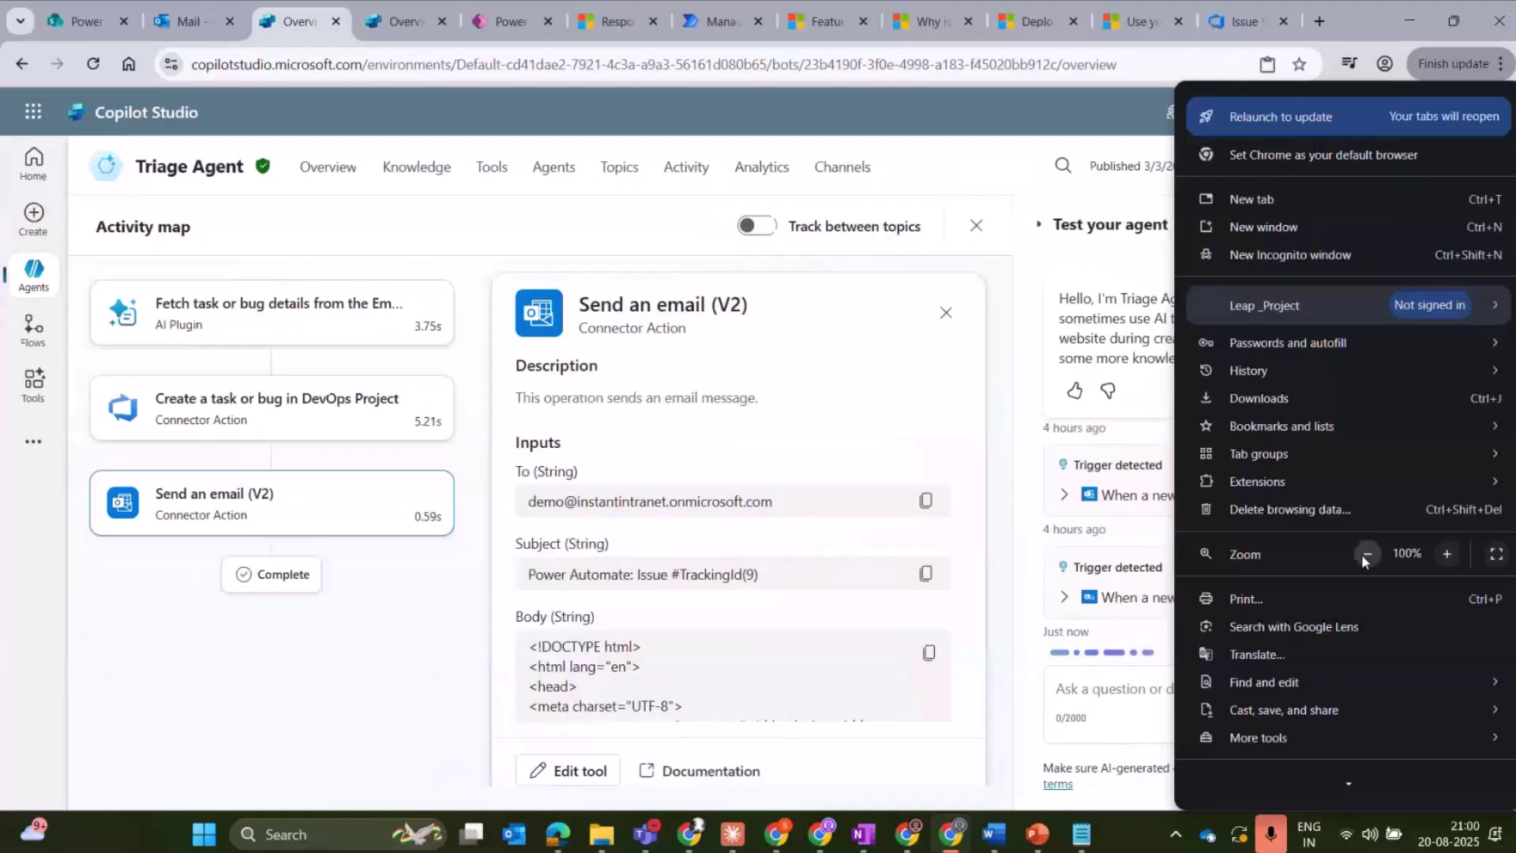
{"action": "key", "text": "Escape"}
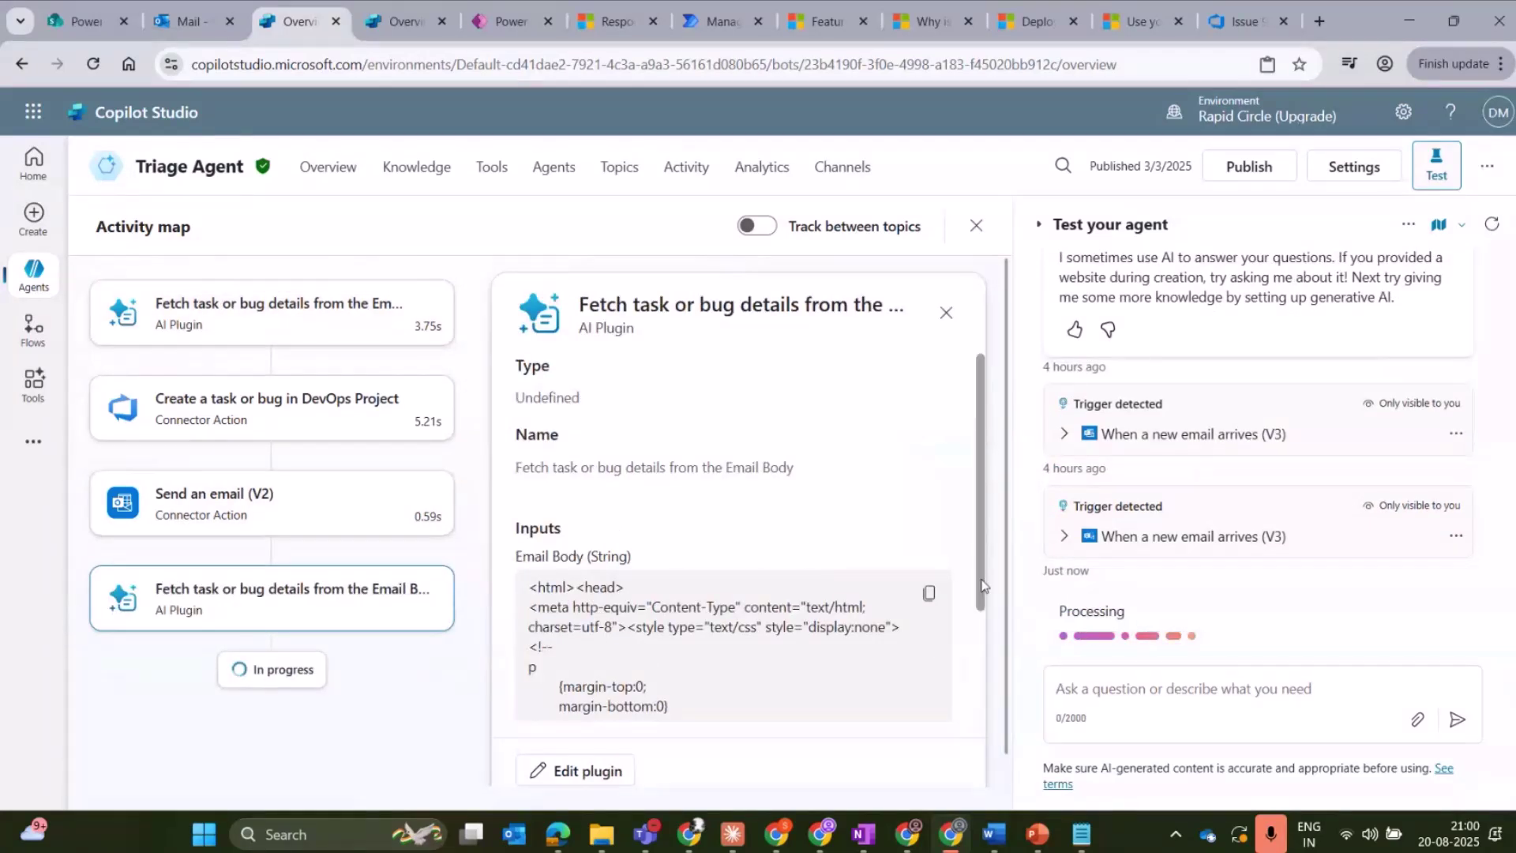
{"action": "scroll", "coordinate": [546, 382], "scroll_direction": "down", "scroll_amount": 4}
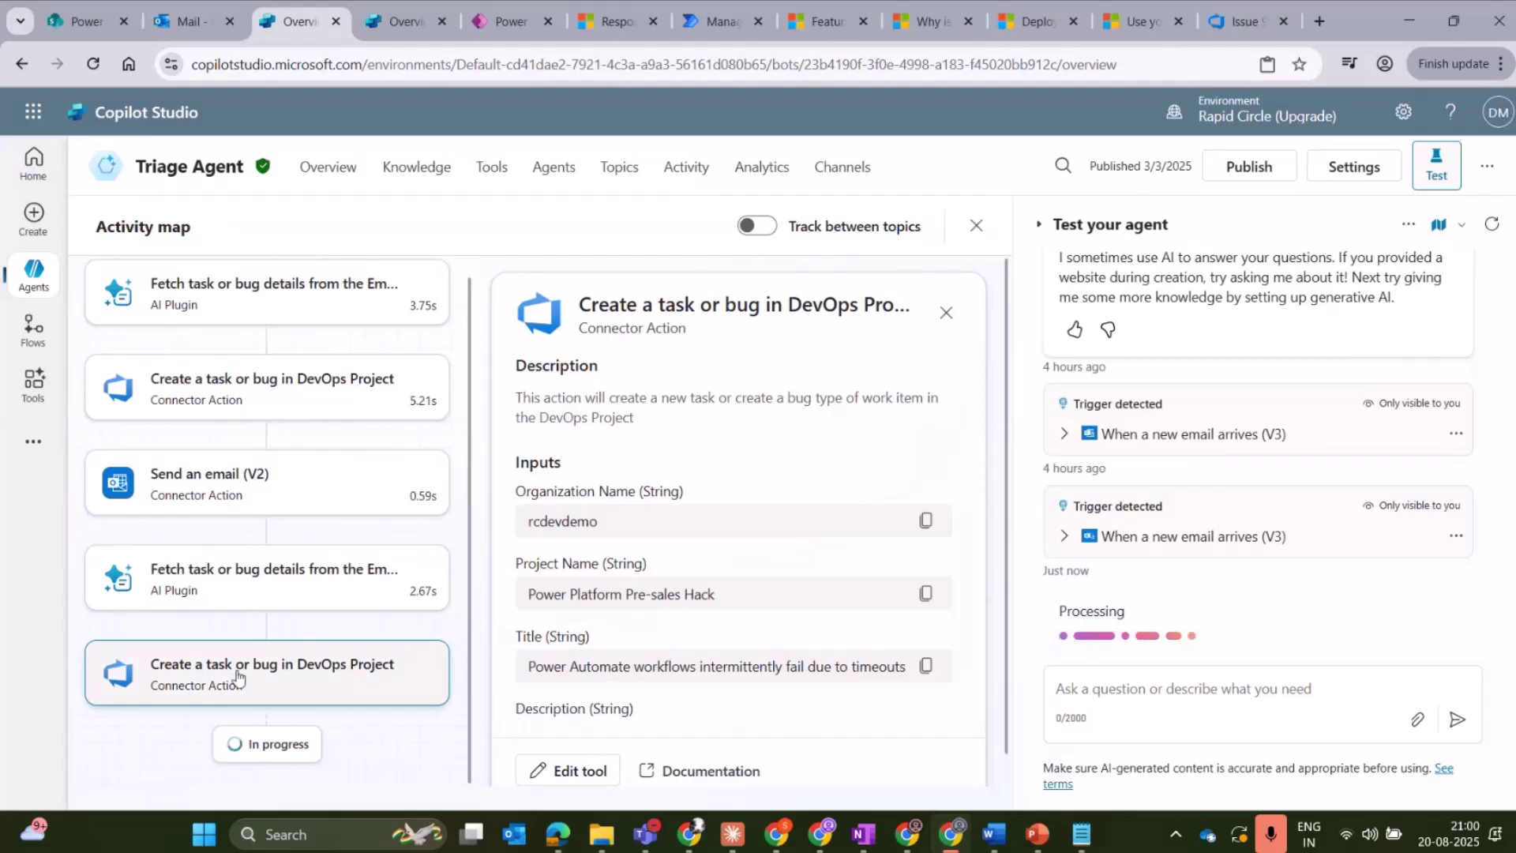
- Open work item 10 from the recently updated list in Azure DevOps and examine its title and description
{"action": "left_click", "coordinate": [1262, 19]}
{"action": "left_click", "coordinate": [19, 65]}
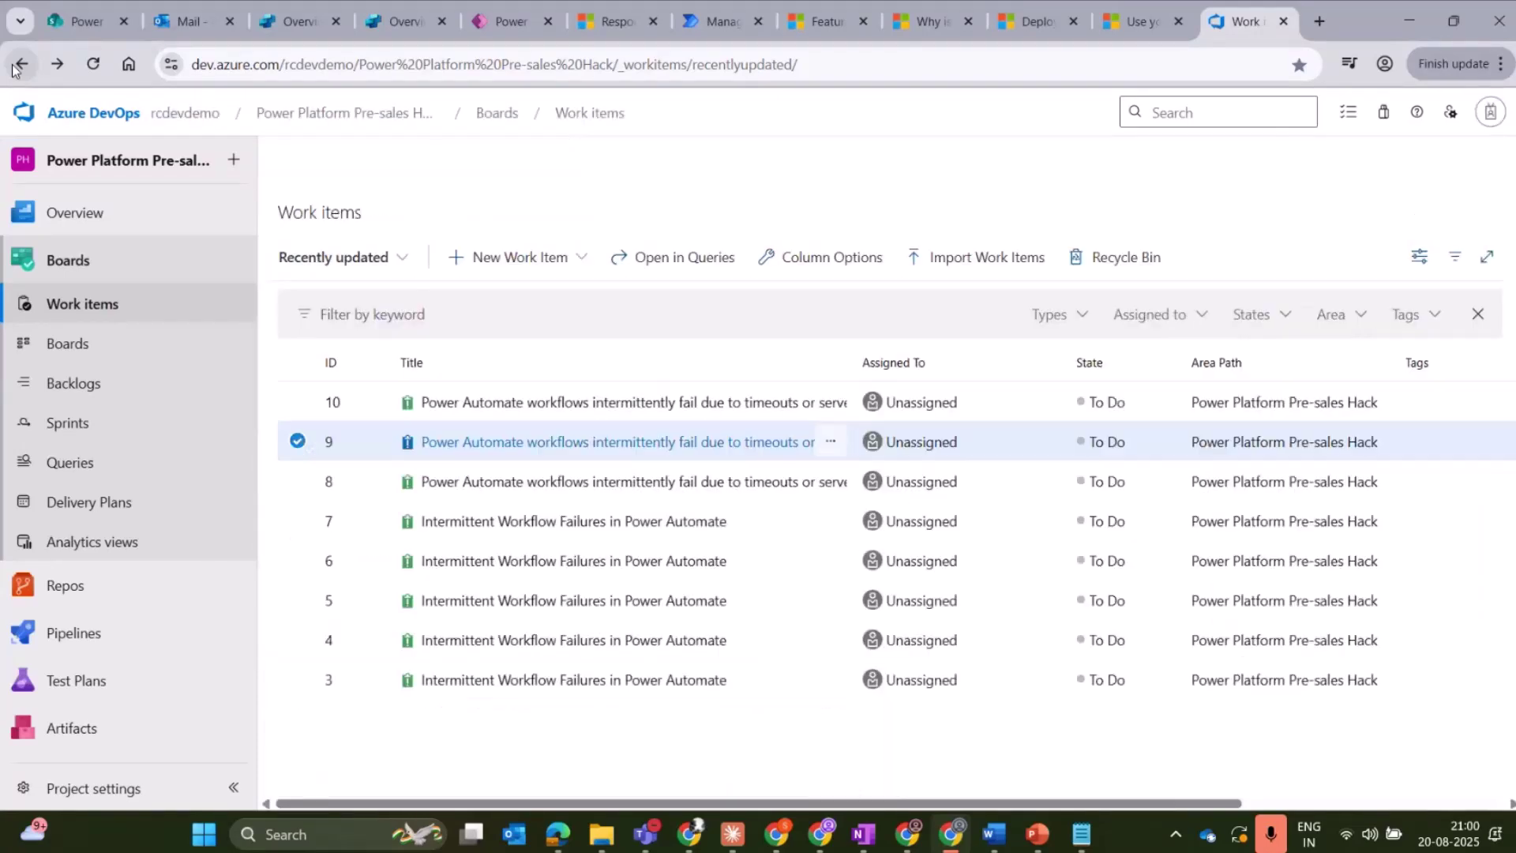
{"action": "left_click", "coordinate": [510, 403]}
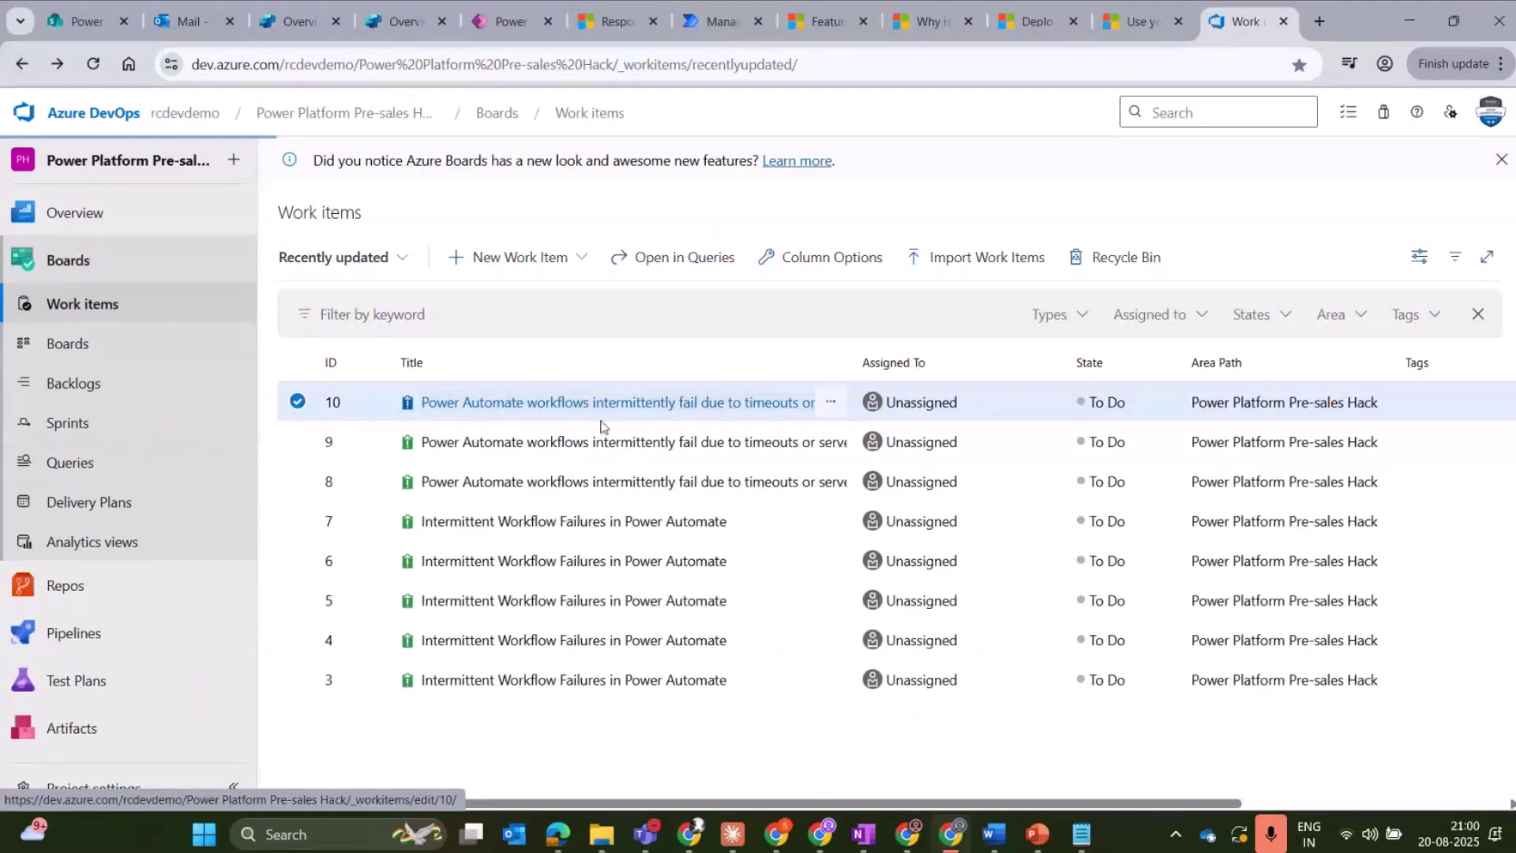
{"action": "scroll", "coordinate": [884, 616], "scroll_direction": "down", "scroll_amount": 1}
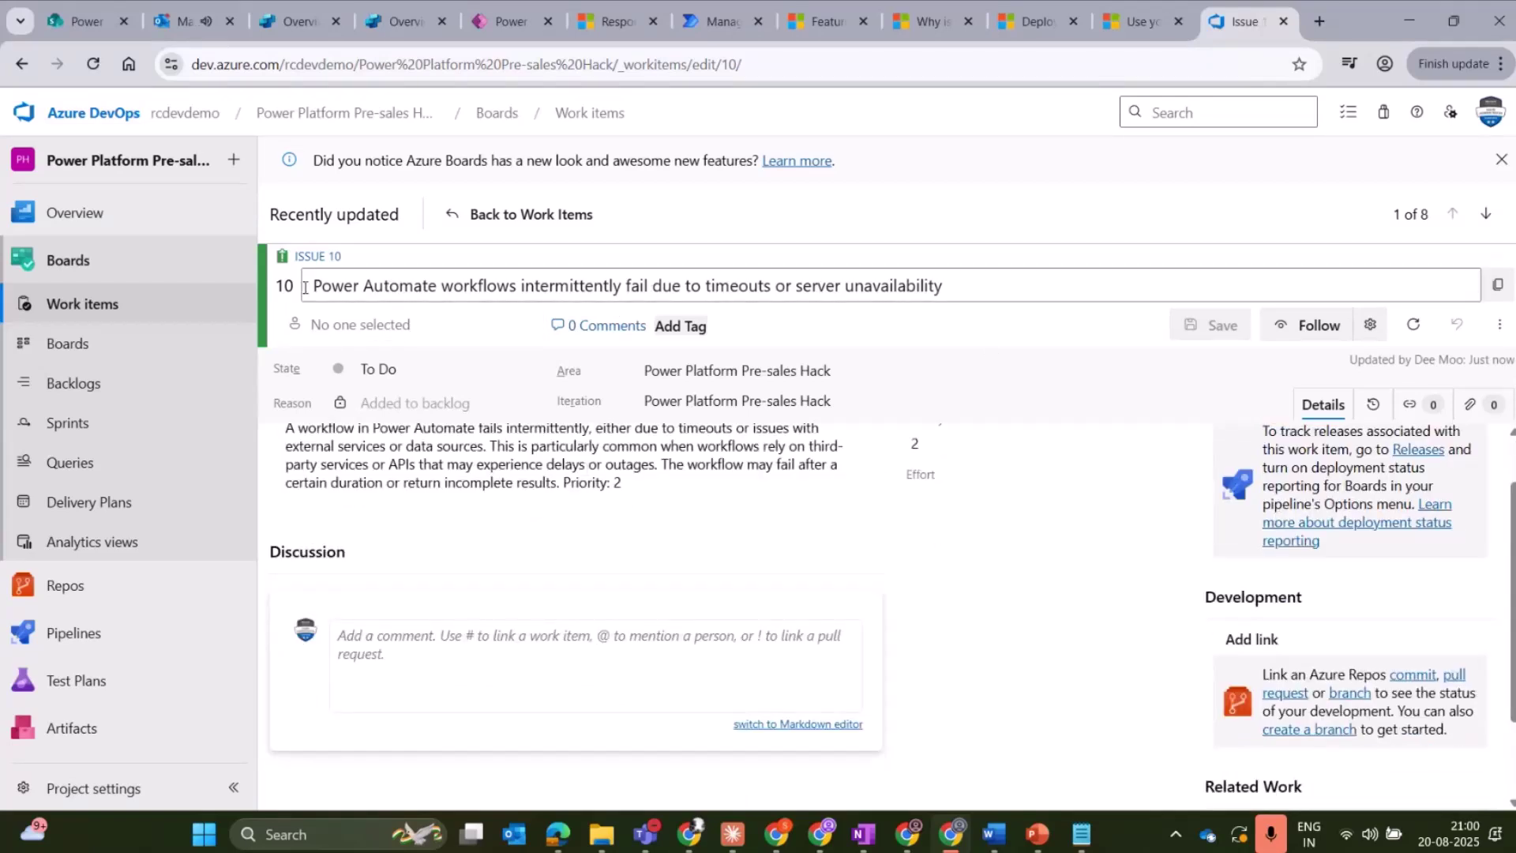
{"action": "left_click_drag", "start_coordinate": [308, 285], "coordinate": [1059, 305]}
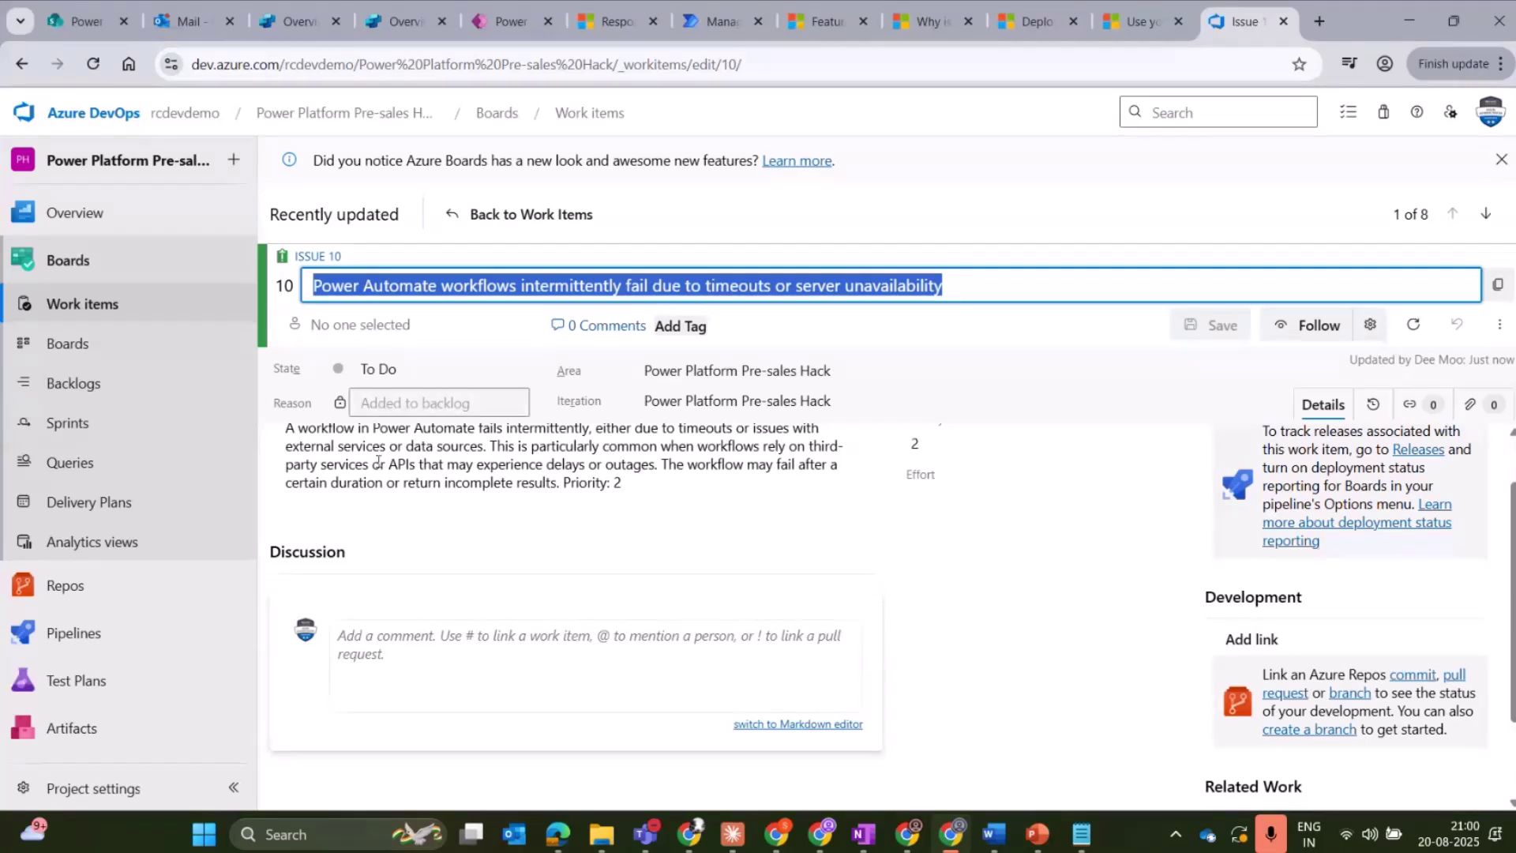
{"action": "left_click_drag", "start_coordinate": [283, 428], "coordinate": [322, 451]}
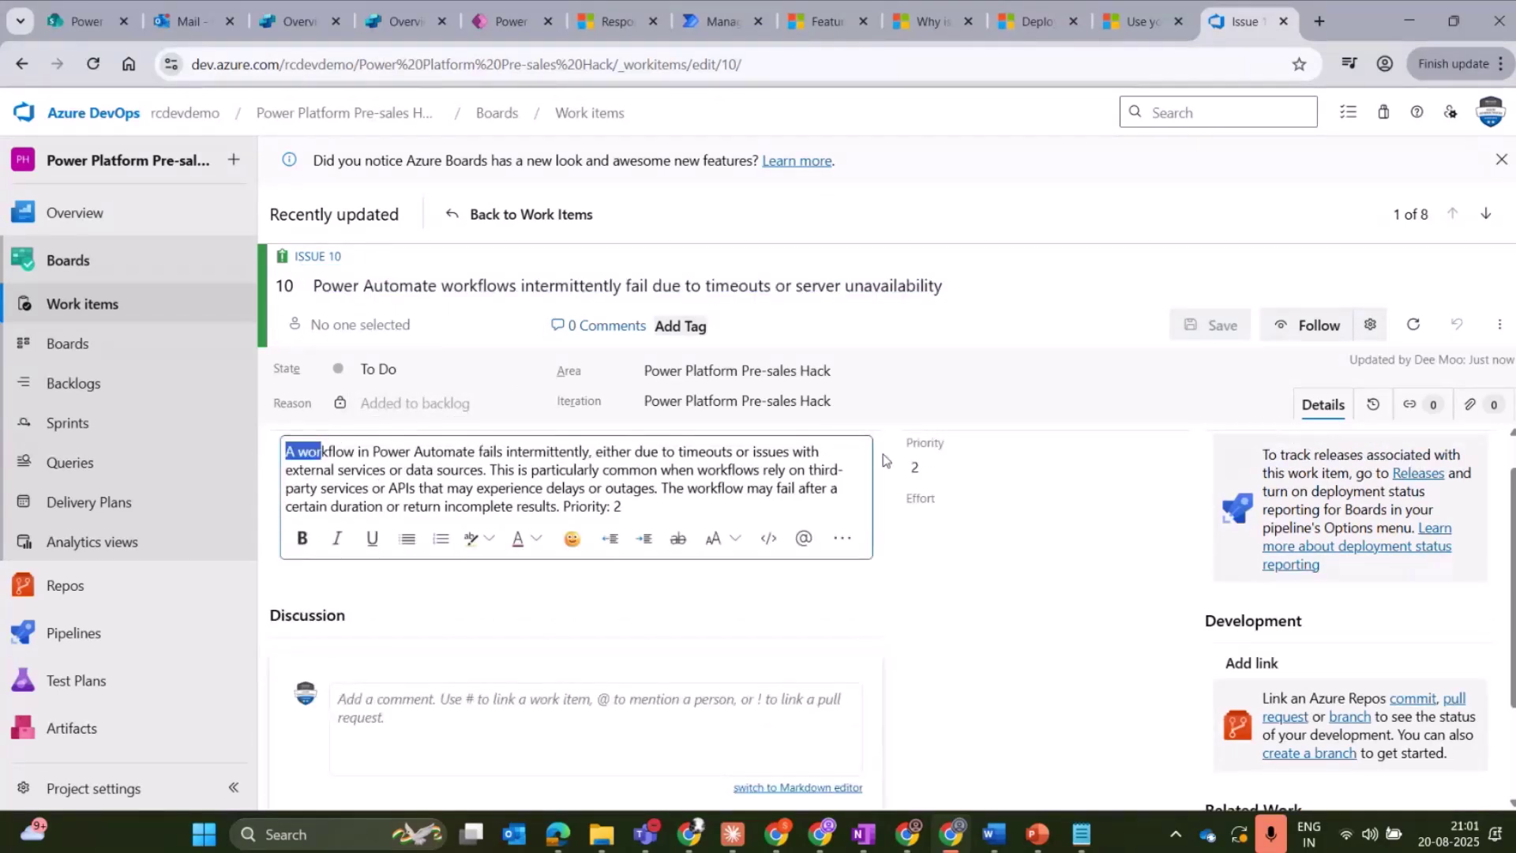
- Open the newest Power Automate bug email in the Outlook inbox and read its tracking ID and issue text
{"action": "left_click", "coordinate": [186, 21]}
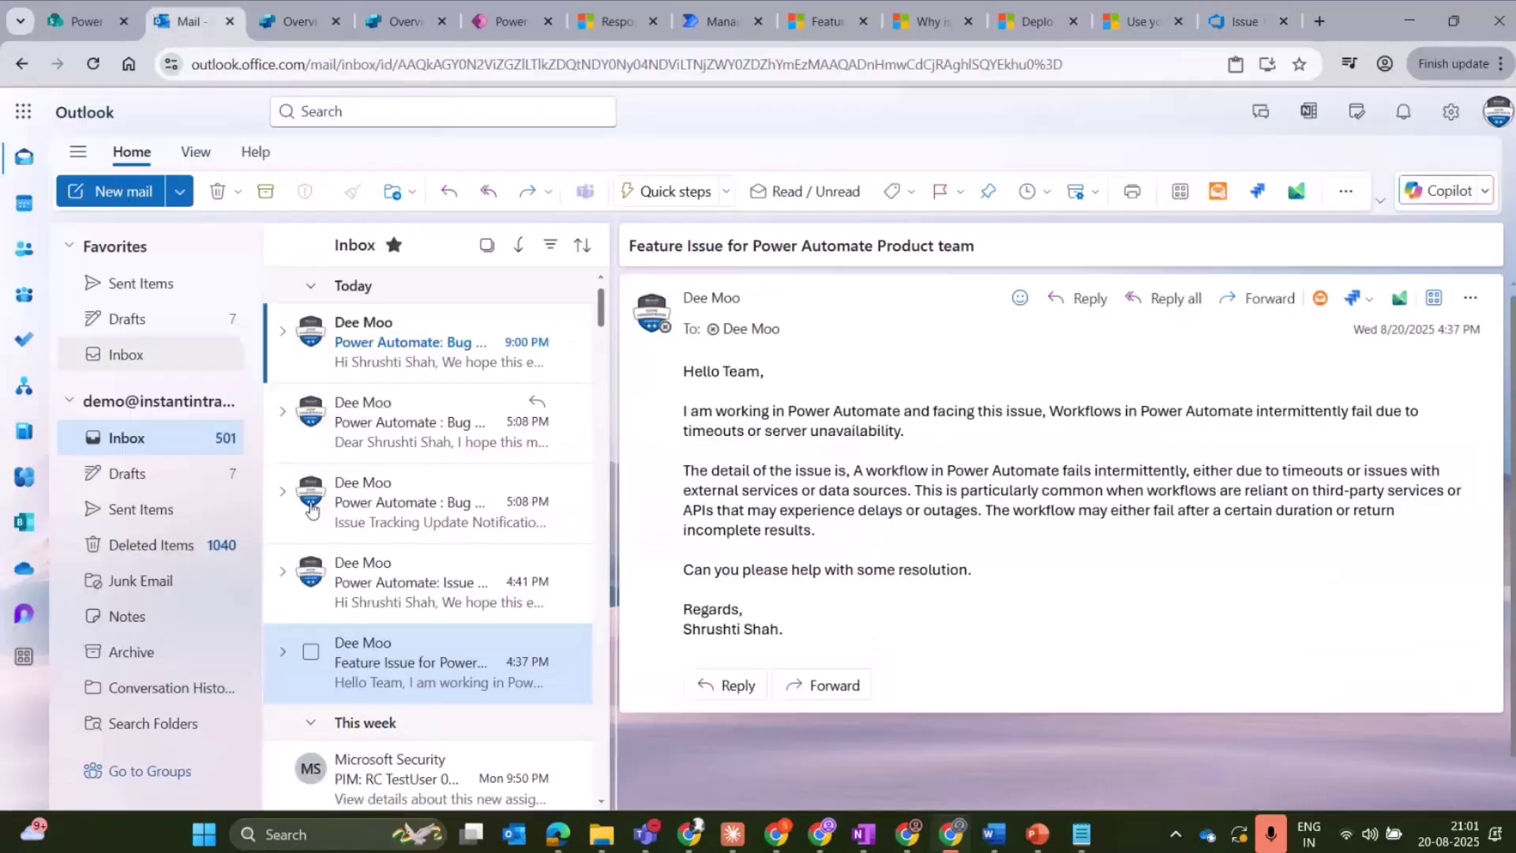
{"action": "left_click", "coordinate": [377, 376]}
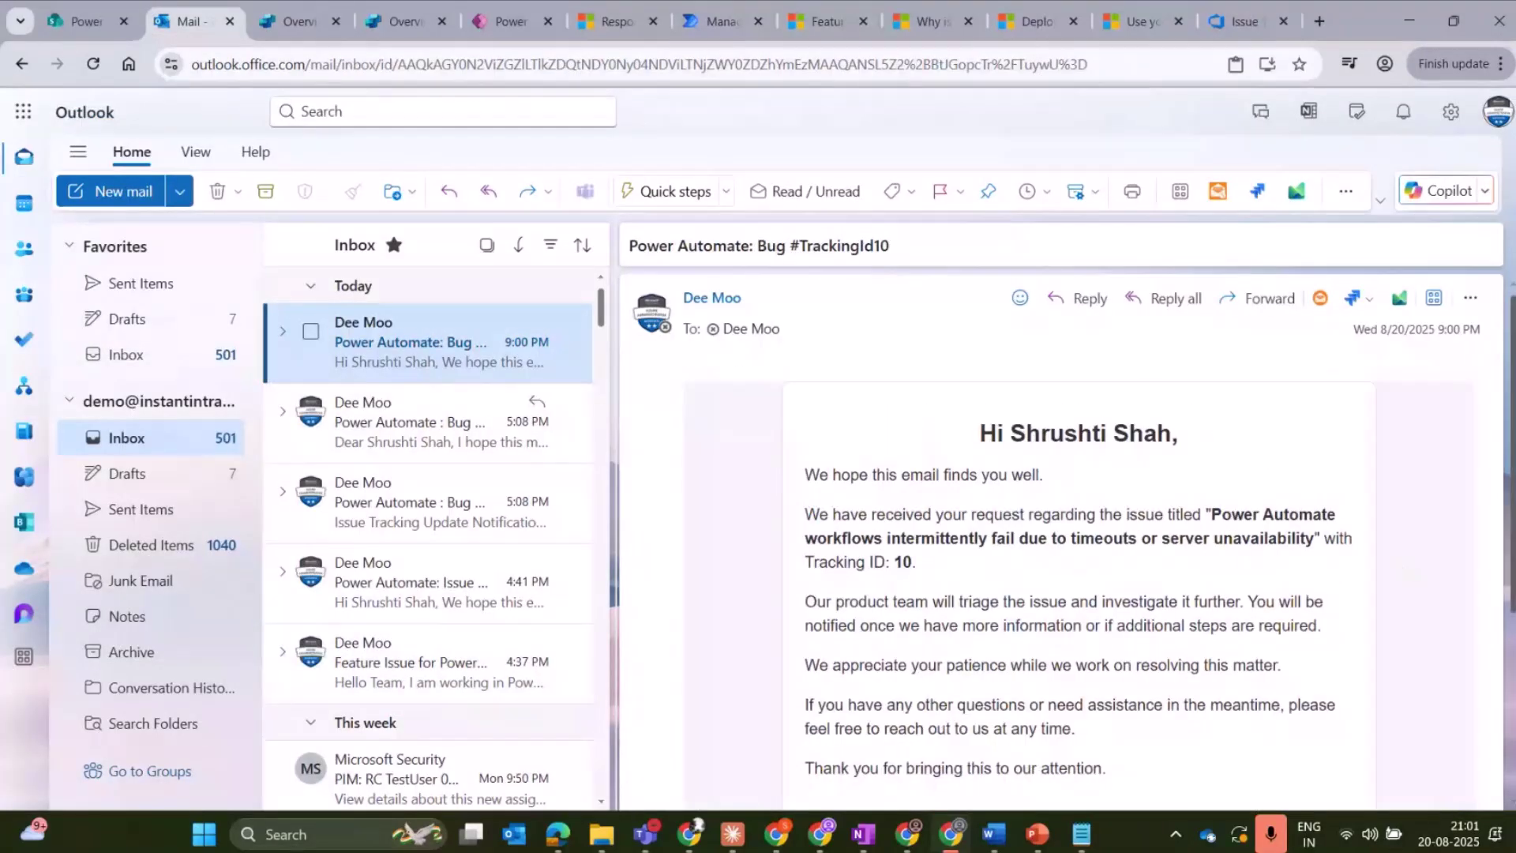
{"action": "scroll", "coordinate": [1407, 567], "scroll_direction": "down", "scroll_amount": 3}
{"action": "scroll", "coordinate": [1511, 522], "scroll_direction": "up", "scroll_amount": 1}
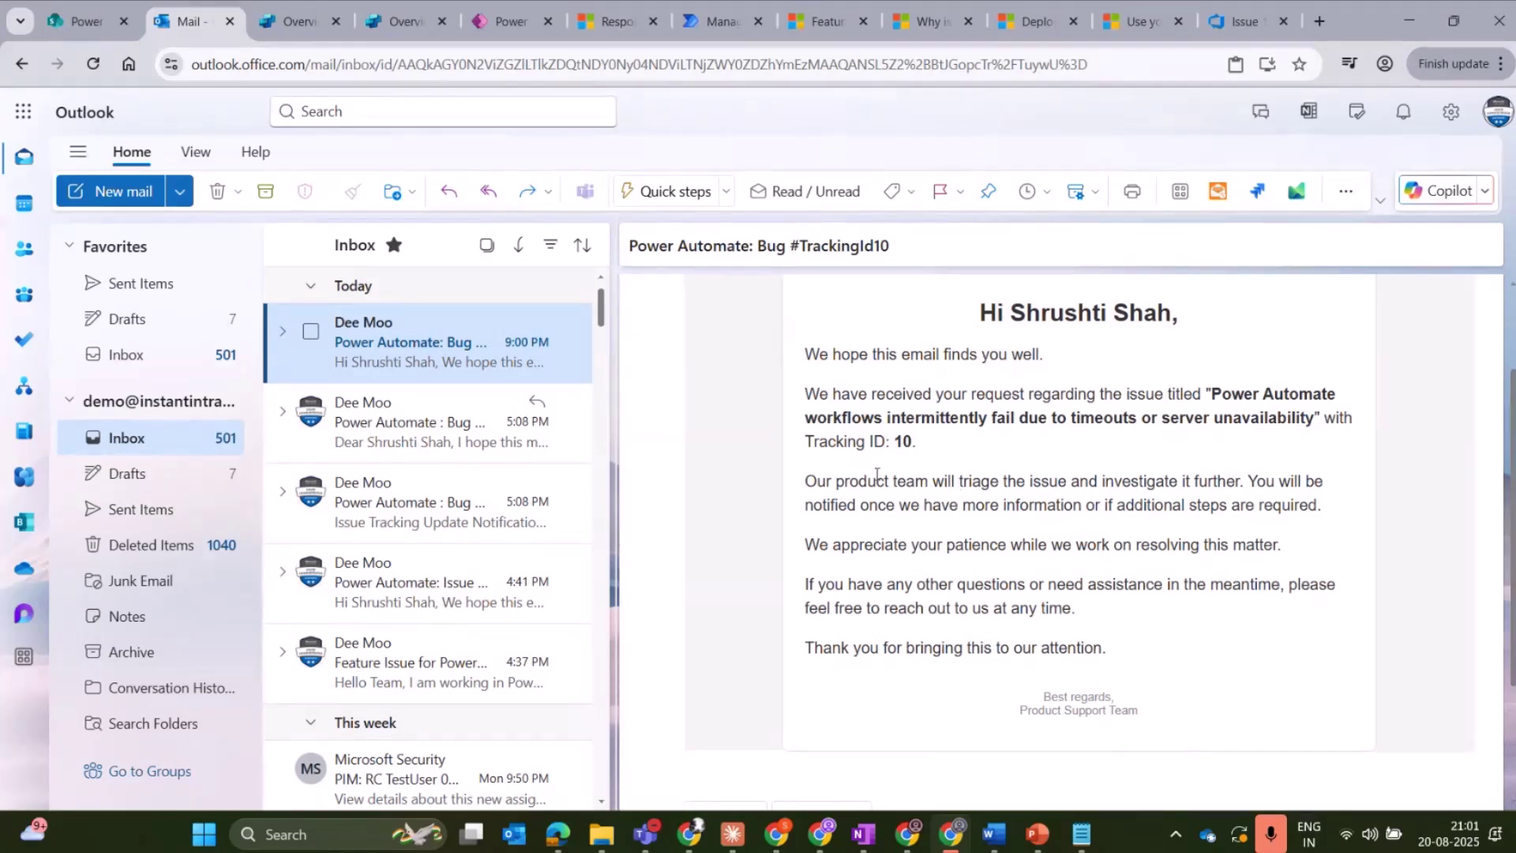
{"action": "left_click_drag", "start_coordinate": [805, 442], "coordinate": [1074, 446]}
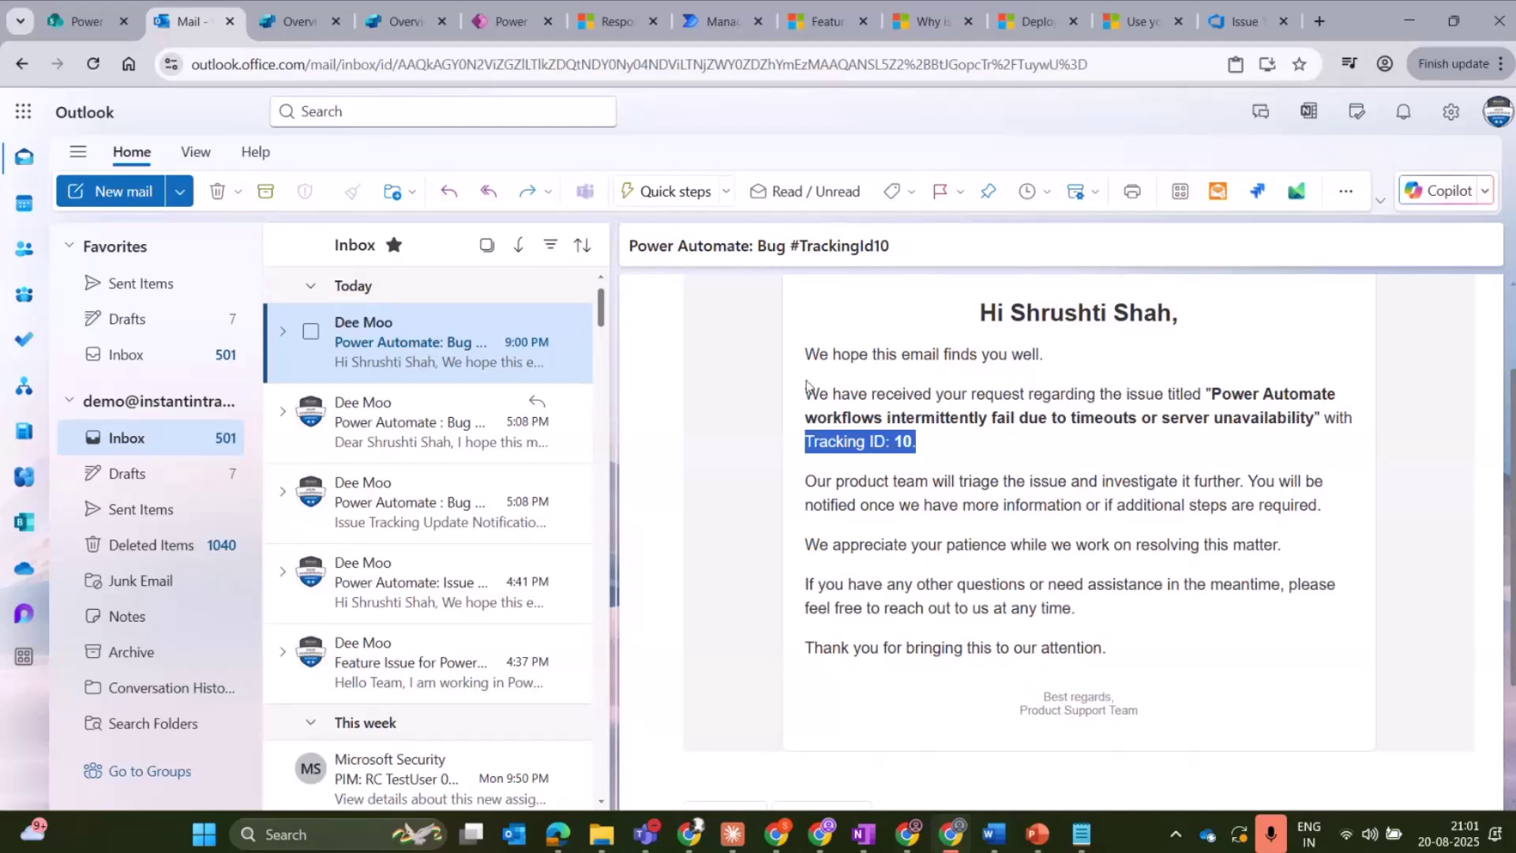
{"action": "left_click_drag", "start_coordinate": [805, 393], "coordinate": [1286, 397]}
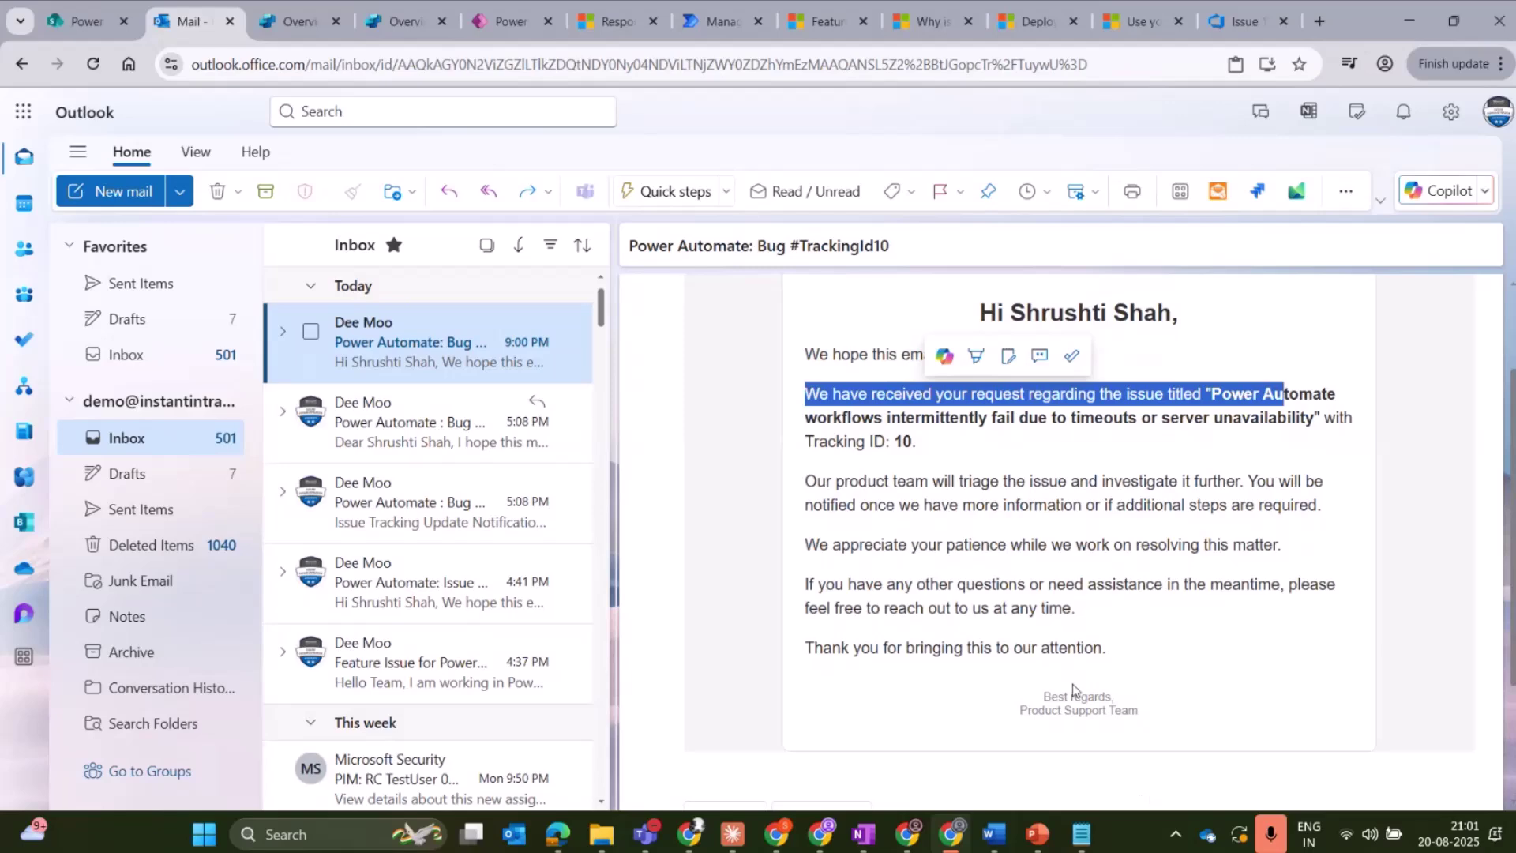
- Review the earlier Power Automate issue emails in Outlook's Inbox and Sent Items, including the original feature issue request
{"action": "left_click", "coordinate": [407, 6]}
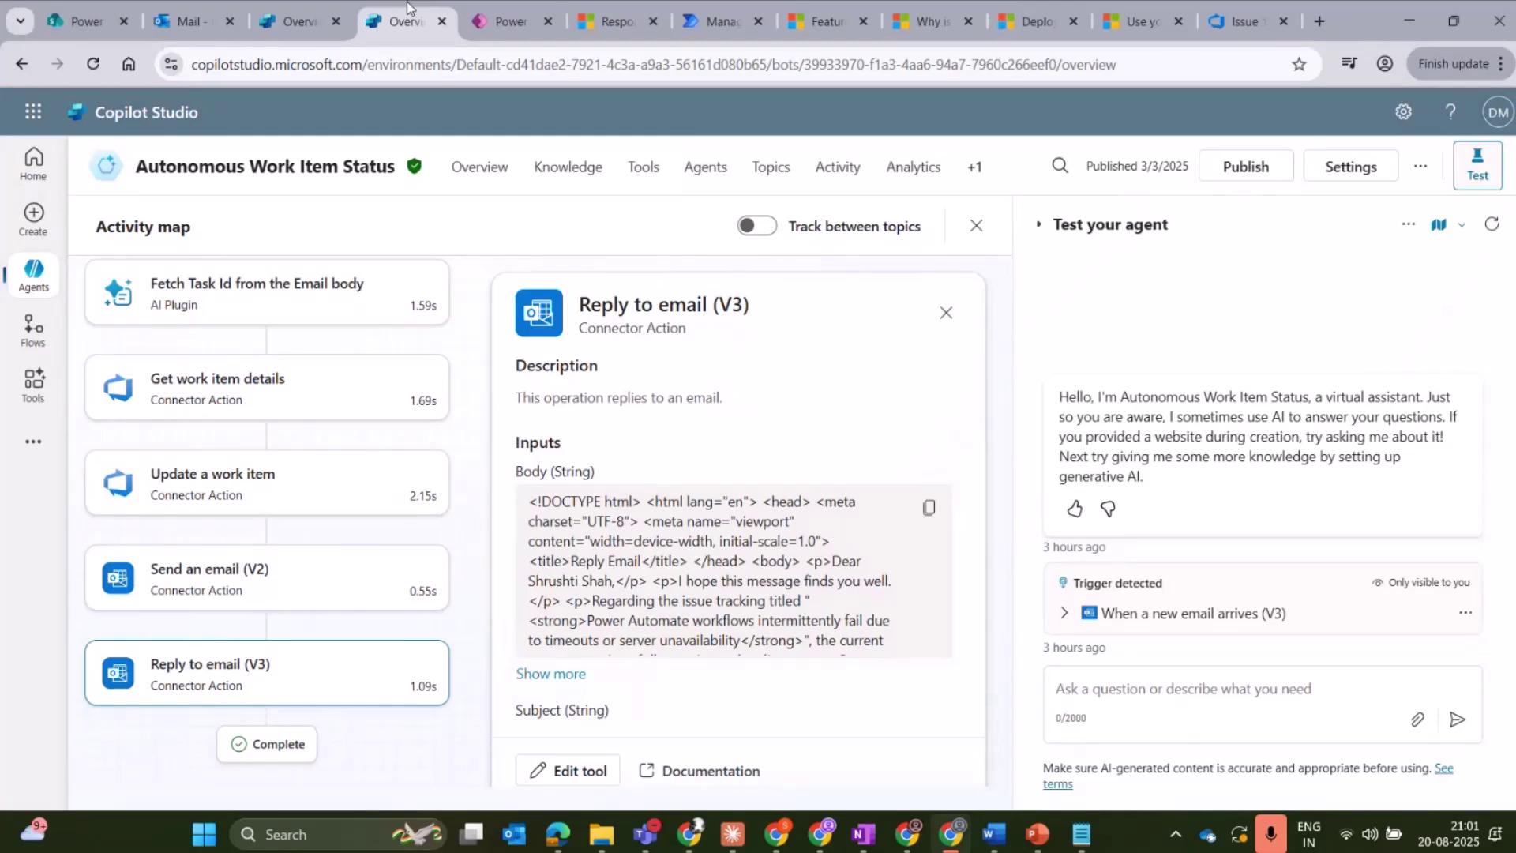
{"action": "left_click", "coordinate": [188, 21]}
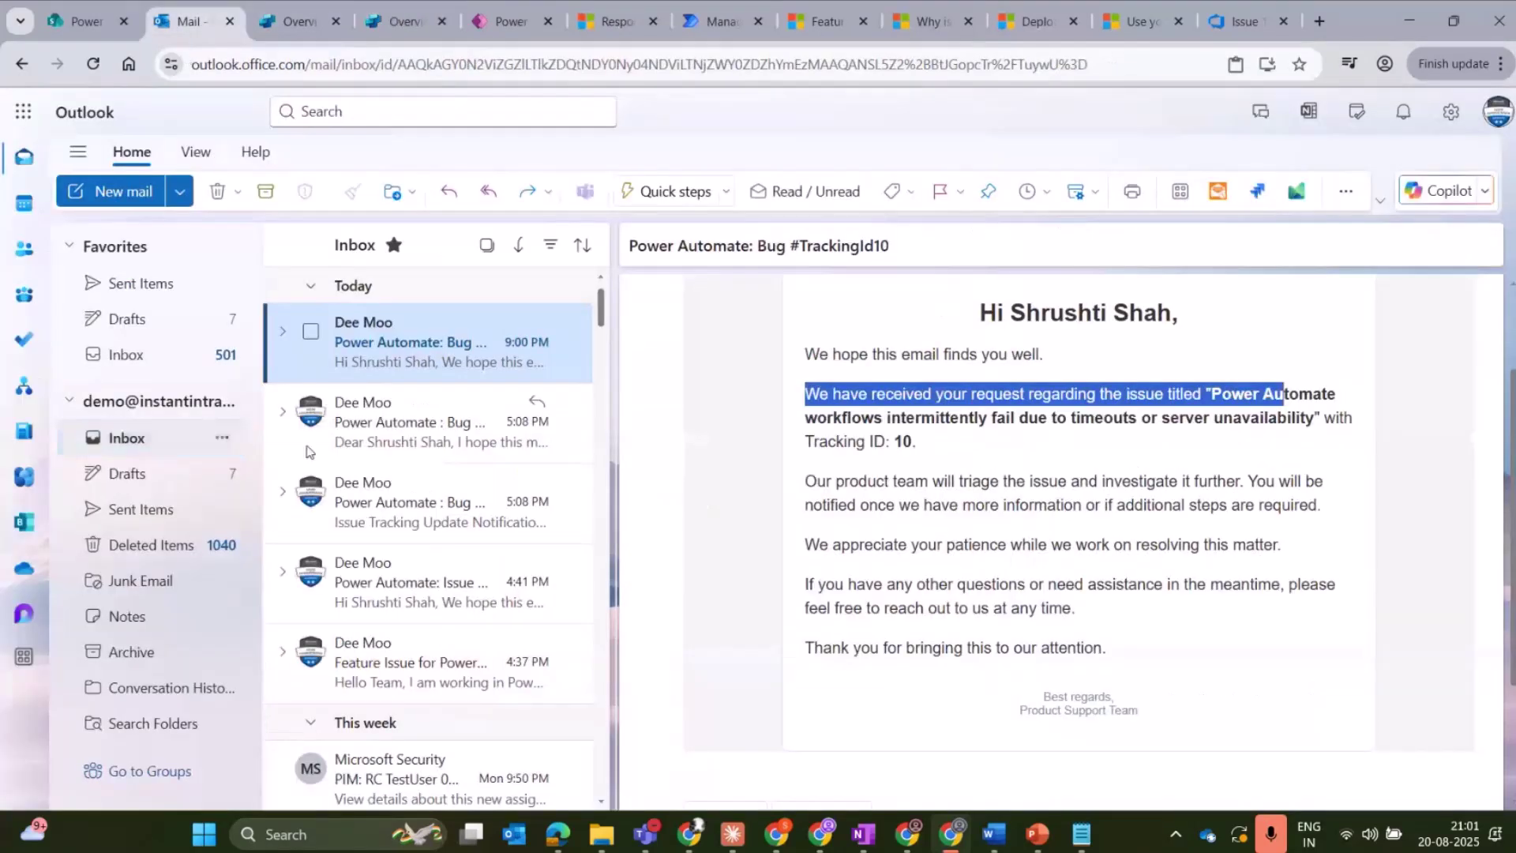
{"action": "left_click", "coordinate": [397, 585]}
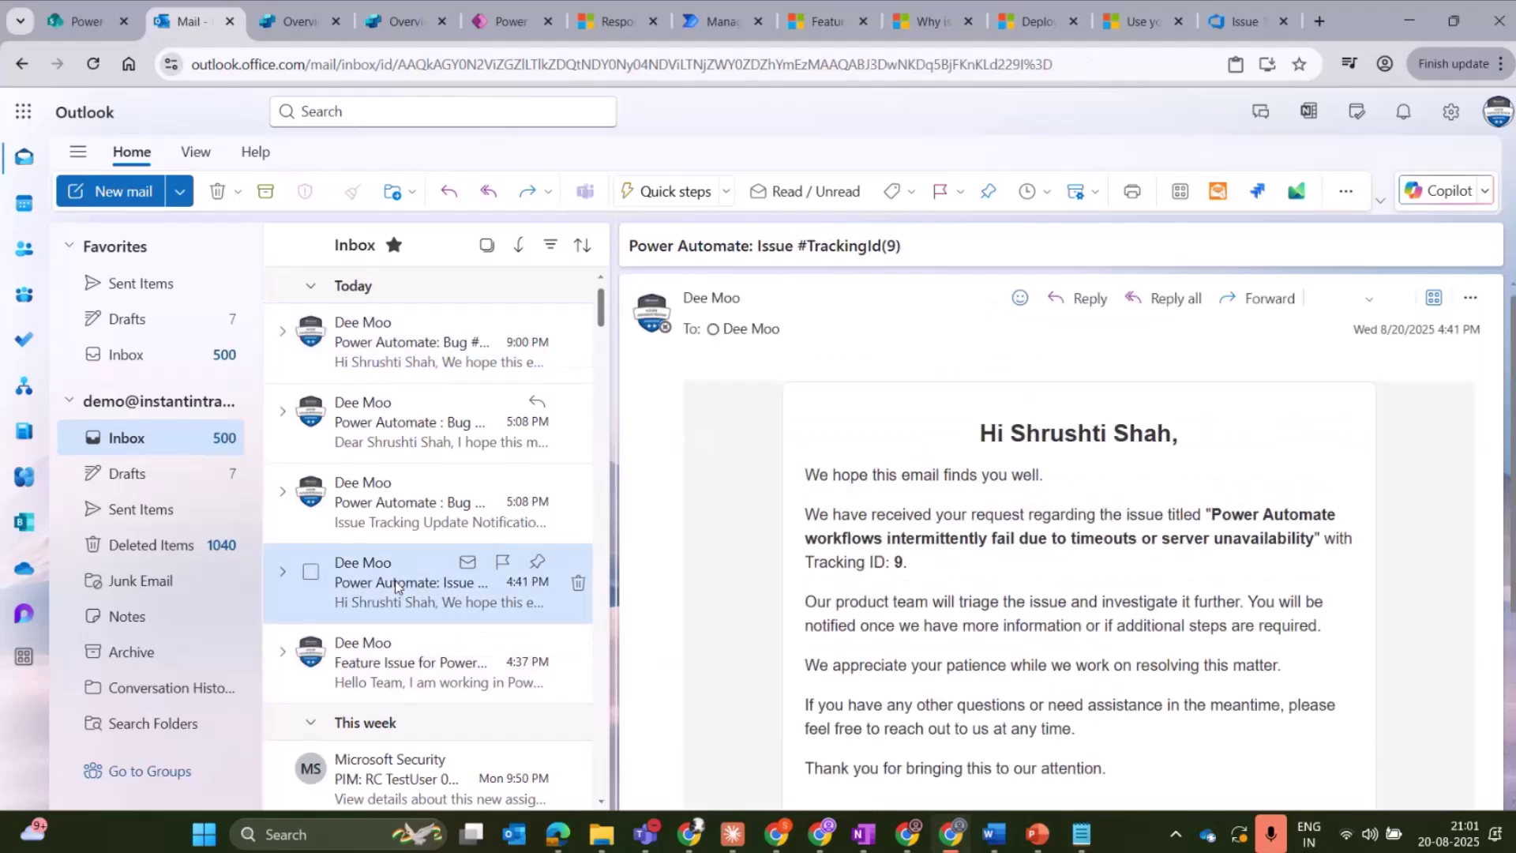
{"action": "left_click", "coordinate": [403, 662]}
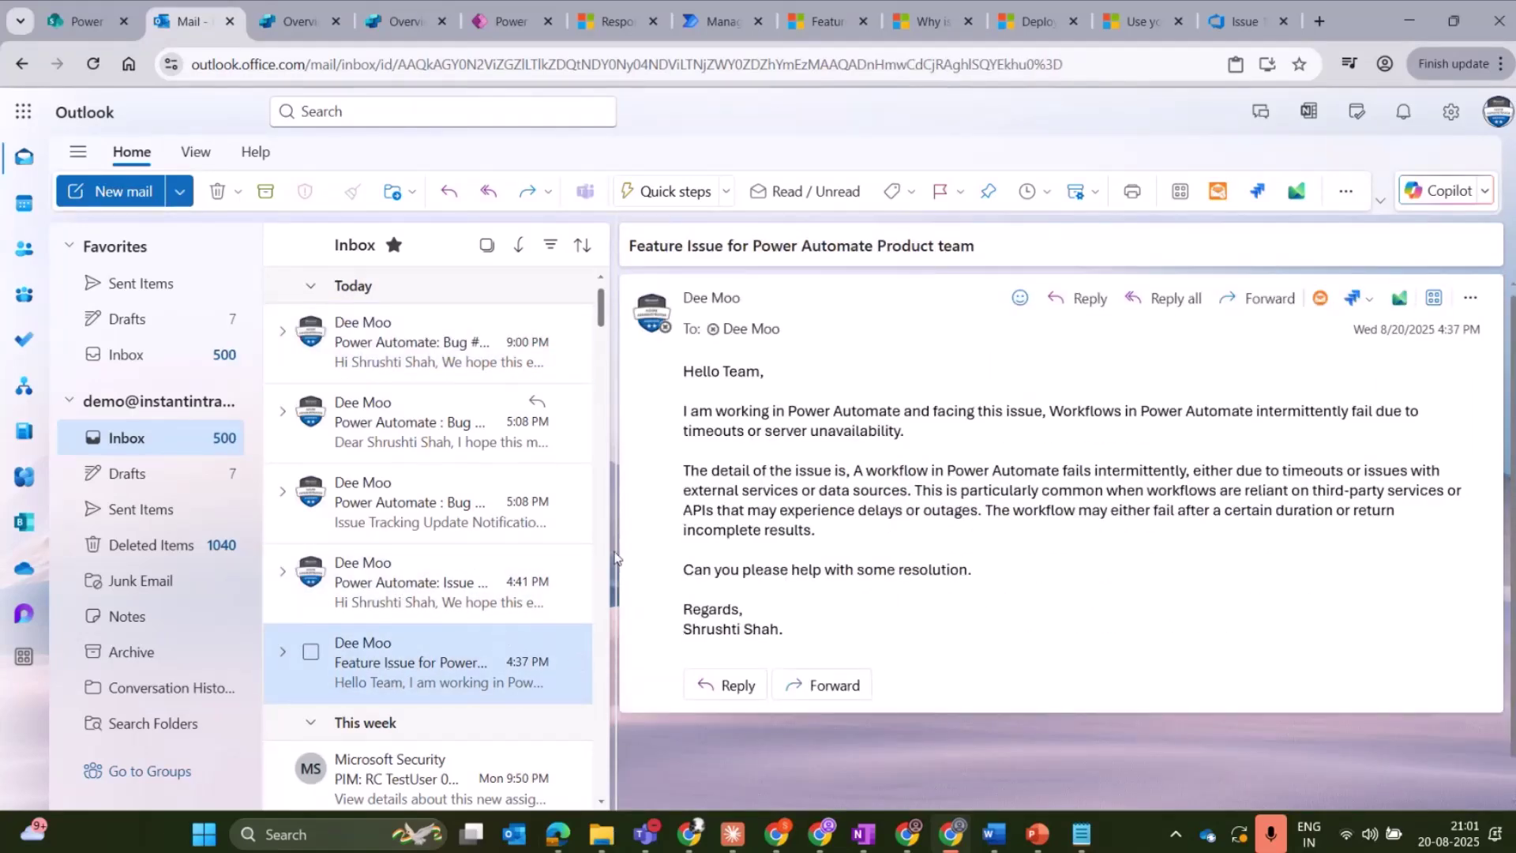
{"action": "left_click", "coordinate": [140, 521]}
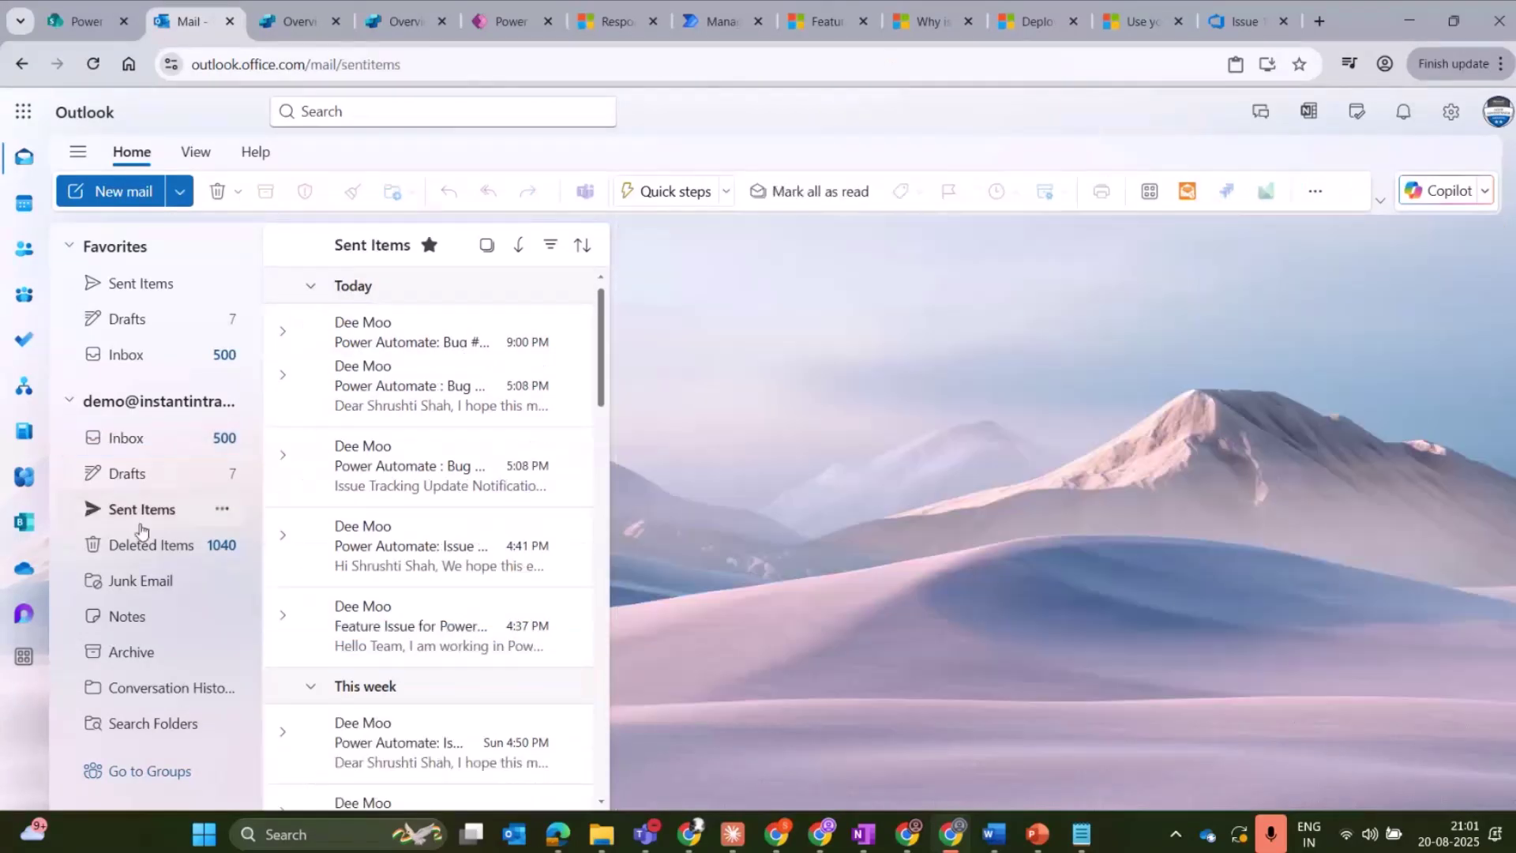
{"action": "left_click", "coordinate": [399, 478]}
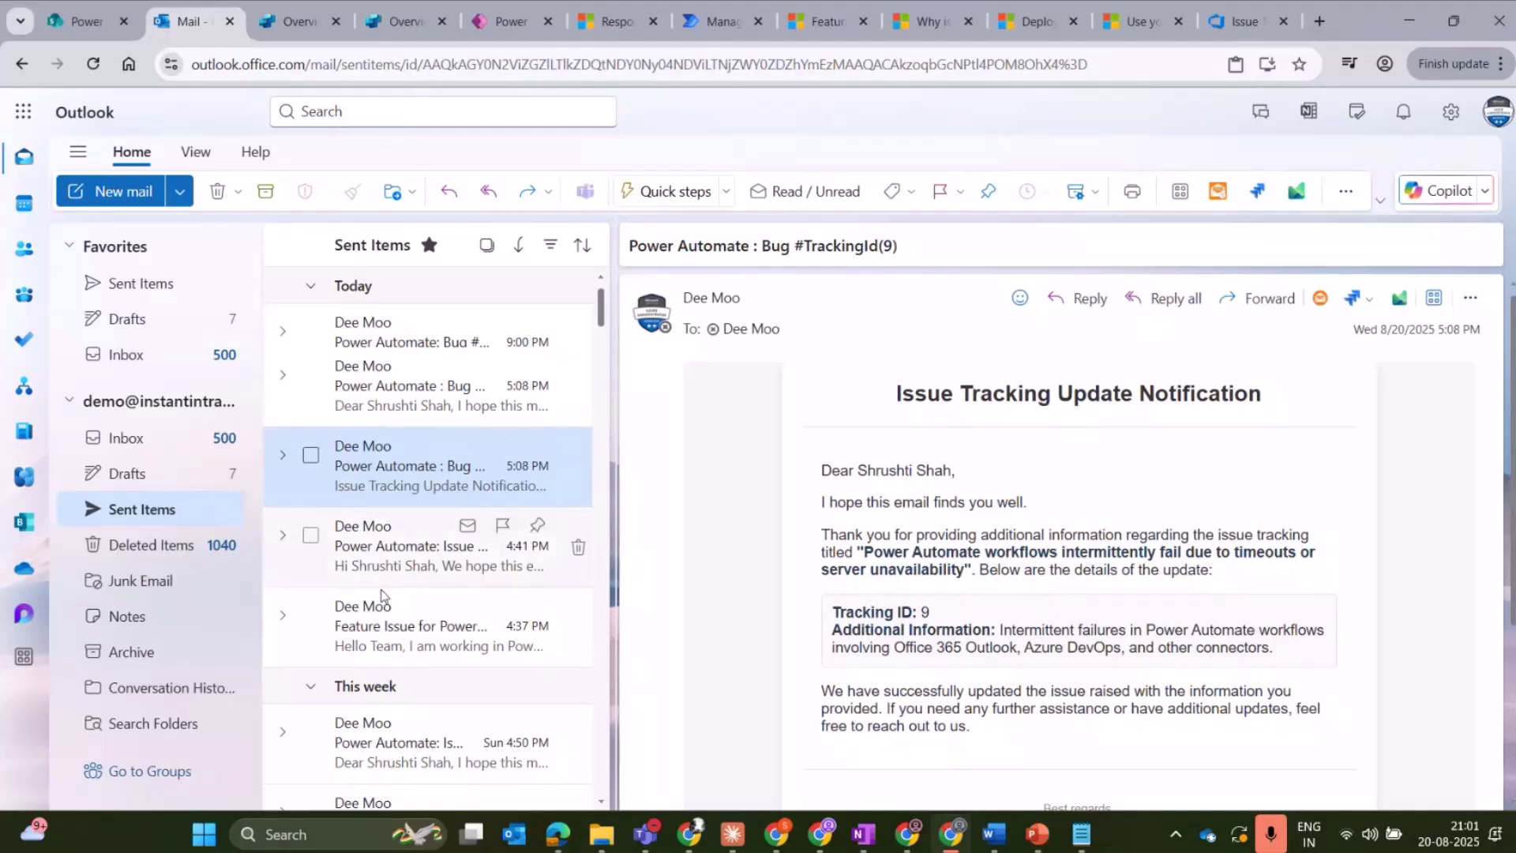
{"action": "left_click", "coordinate": [382, 596]}
{"action": "left_click", "coordinate": [392, 540]}
{"action": "left_click", "coordinate": [398, 616]}
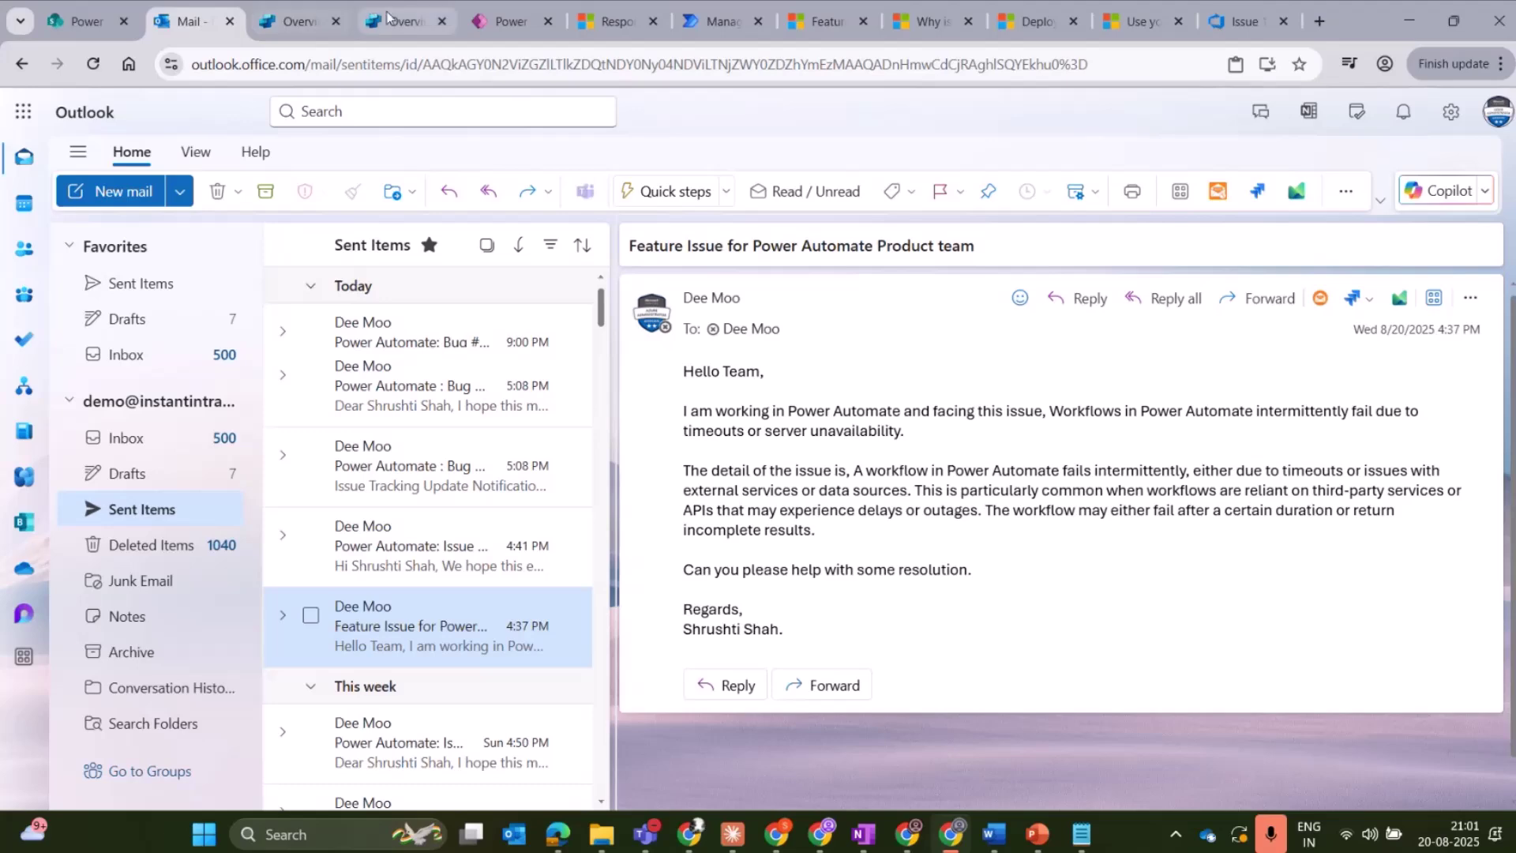
- Switch to the Autonomous Work Item Status agent in Copilot Studio and review its instructions and tools
{"action": "left_click", "coordinate": [387, 18]}
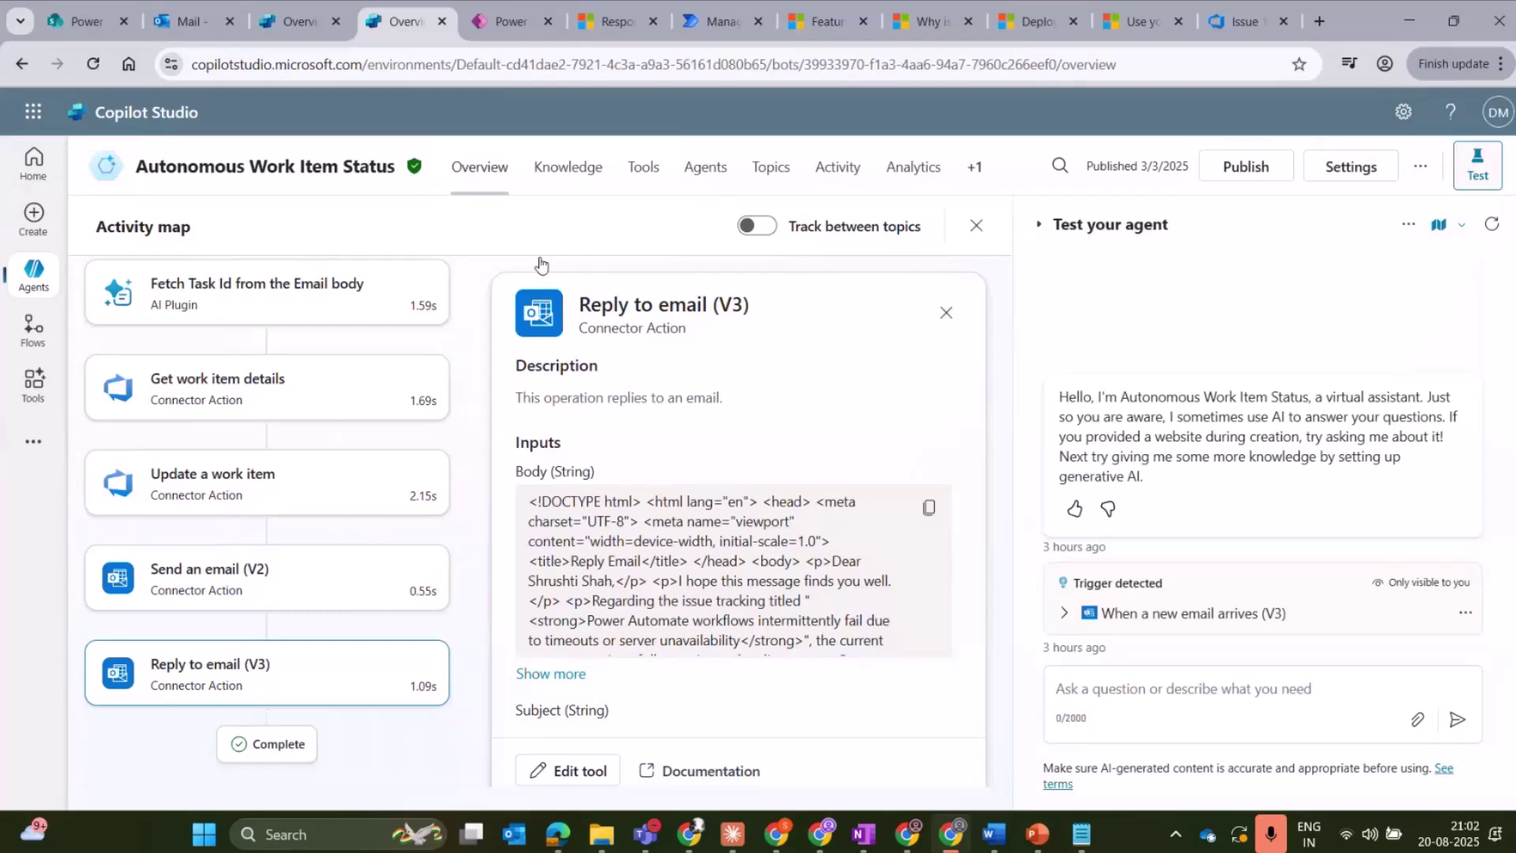
{"action": "left_click", "coordinate": [505, 180]}
{"action": "left_click_drag", "start_coordinate": [1003, 581], "coordinate": [998, 360]}
{"action": "scroll", "coordinate": [536, 618], "scroll_direction": "down", "scroll_amount": 2}
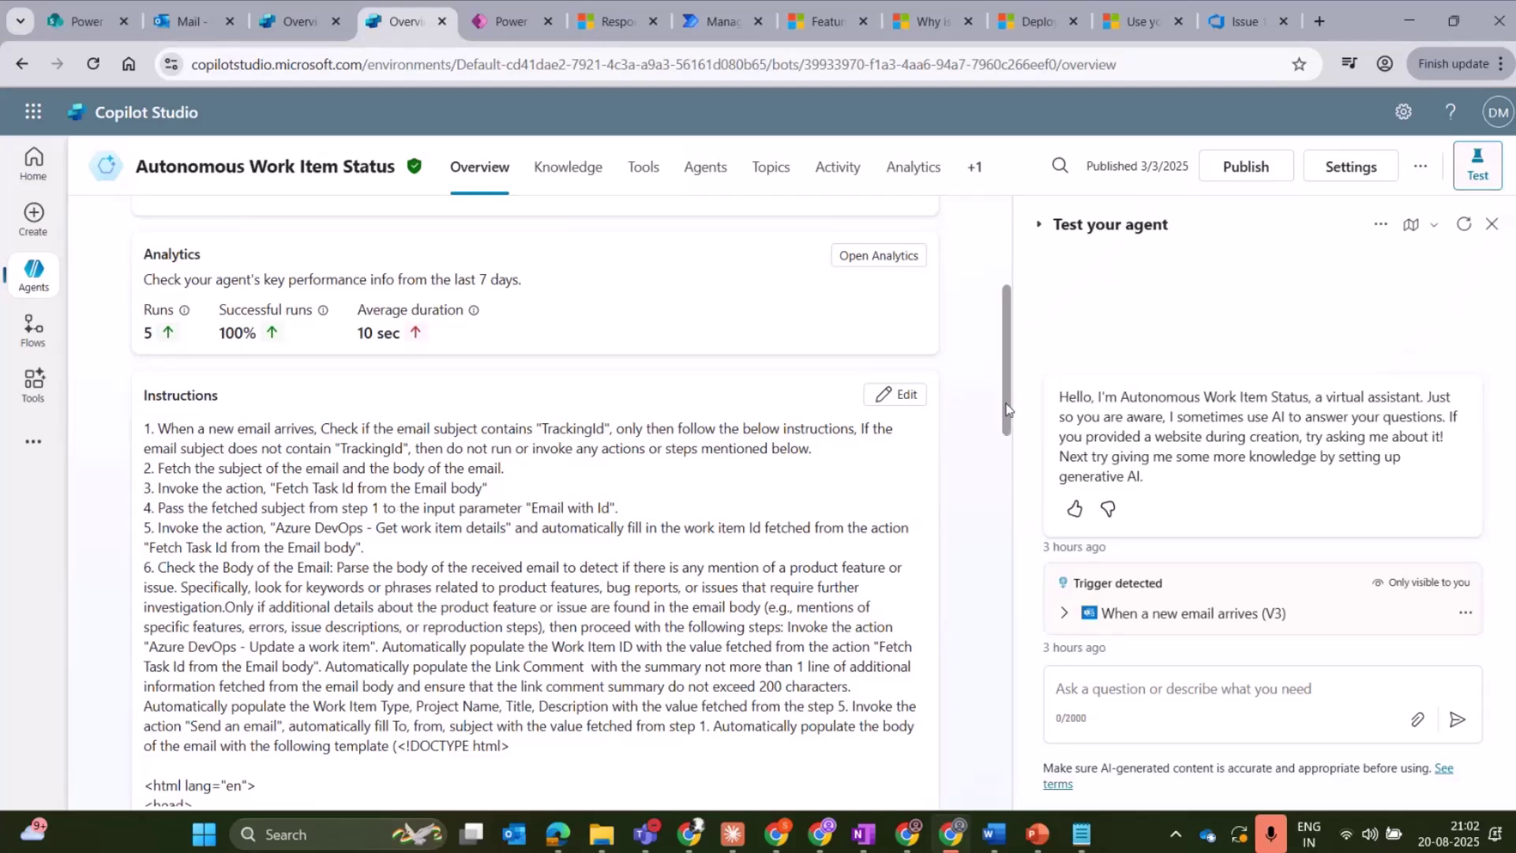
{"action": "left_click_drag", "start_coordinate": [1005, 409], "coordinate": [1006, 454]}
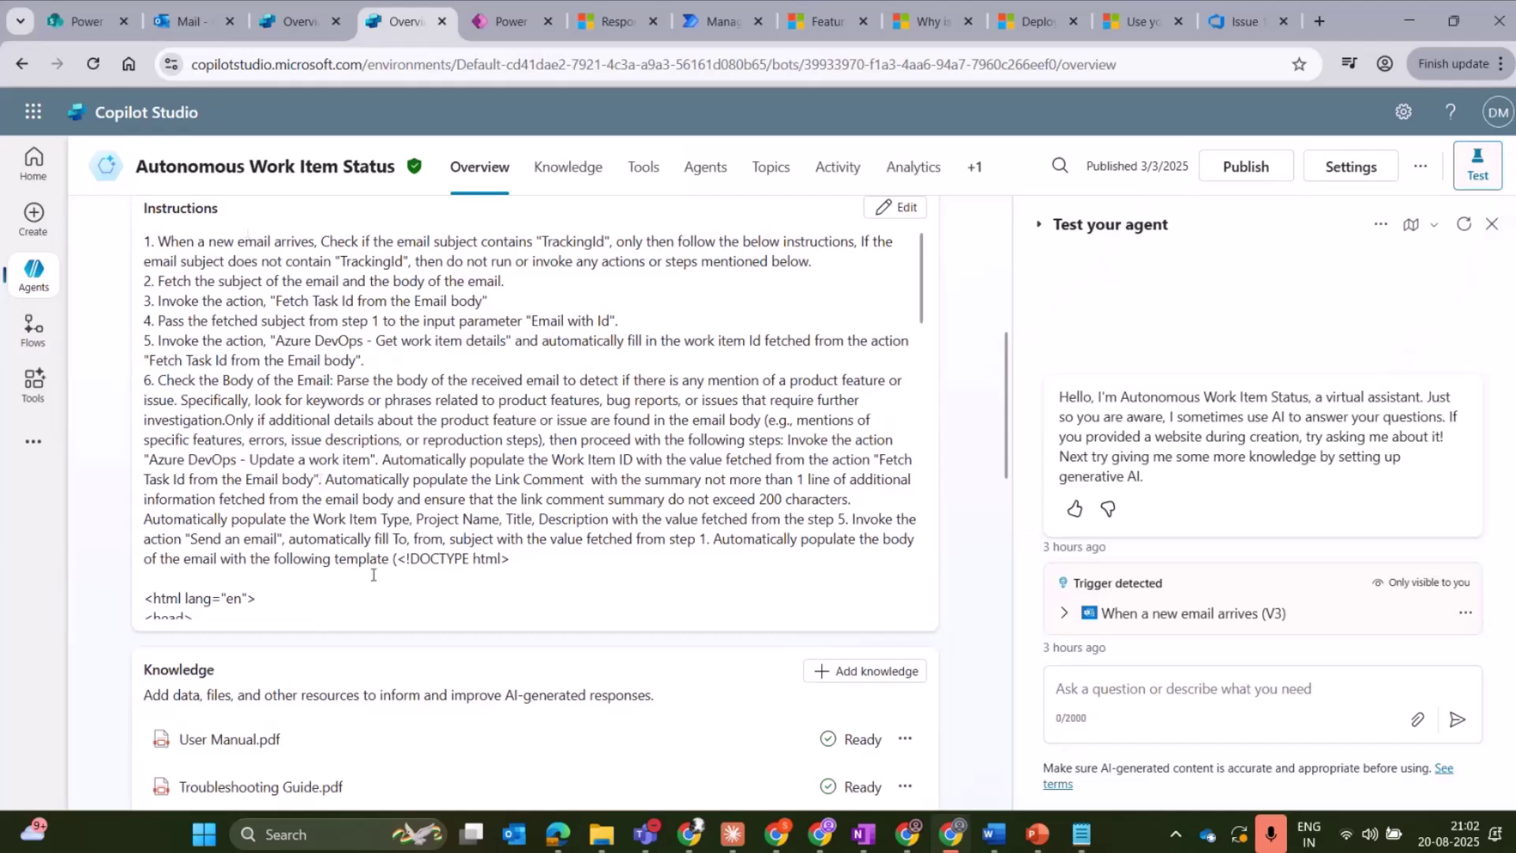
{"action": "left_click", "coordinate": [644, 173]}
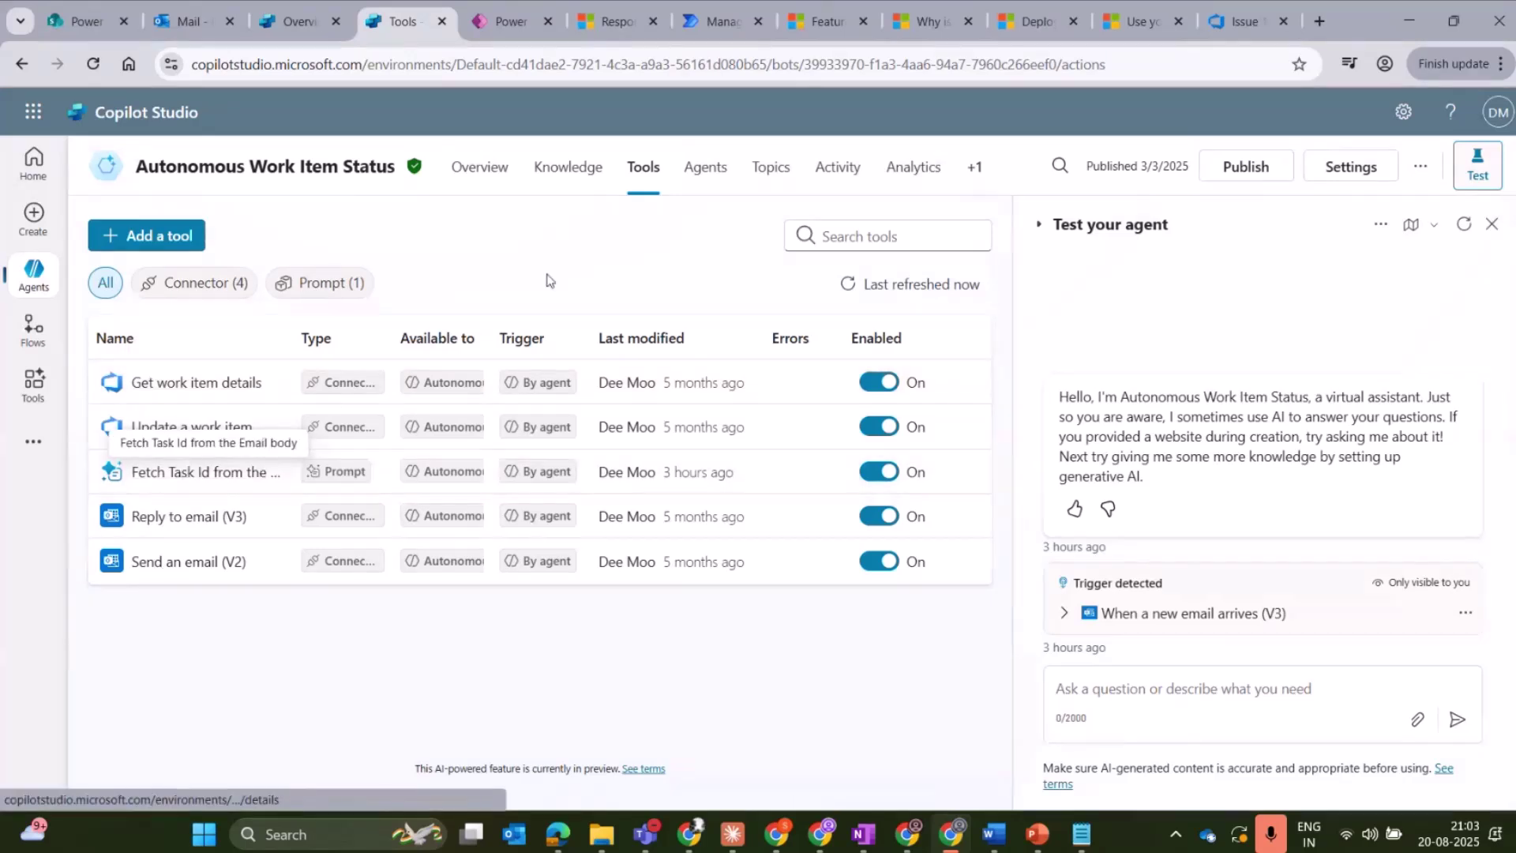
- Start a test of the agent's "When a new email arrives (V3)" trigger using the Aug 20, 04:45 PM instance
{"action": "left_click", "coordinate": [489, 189]}
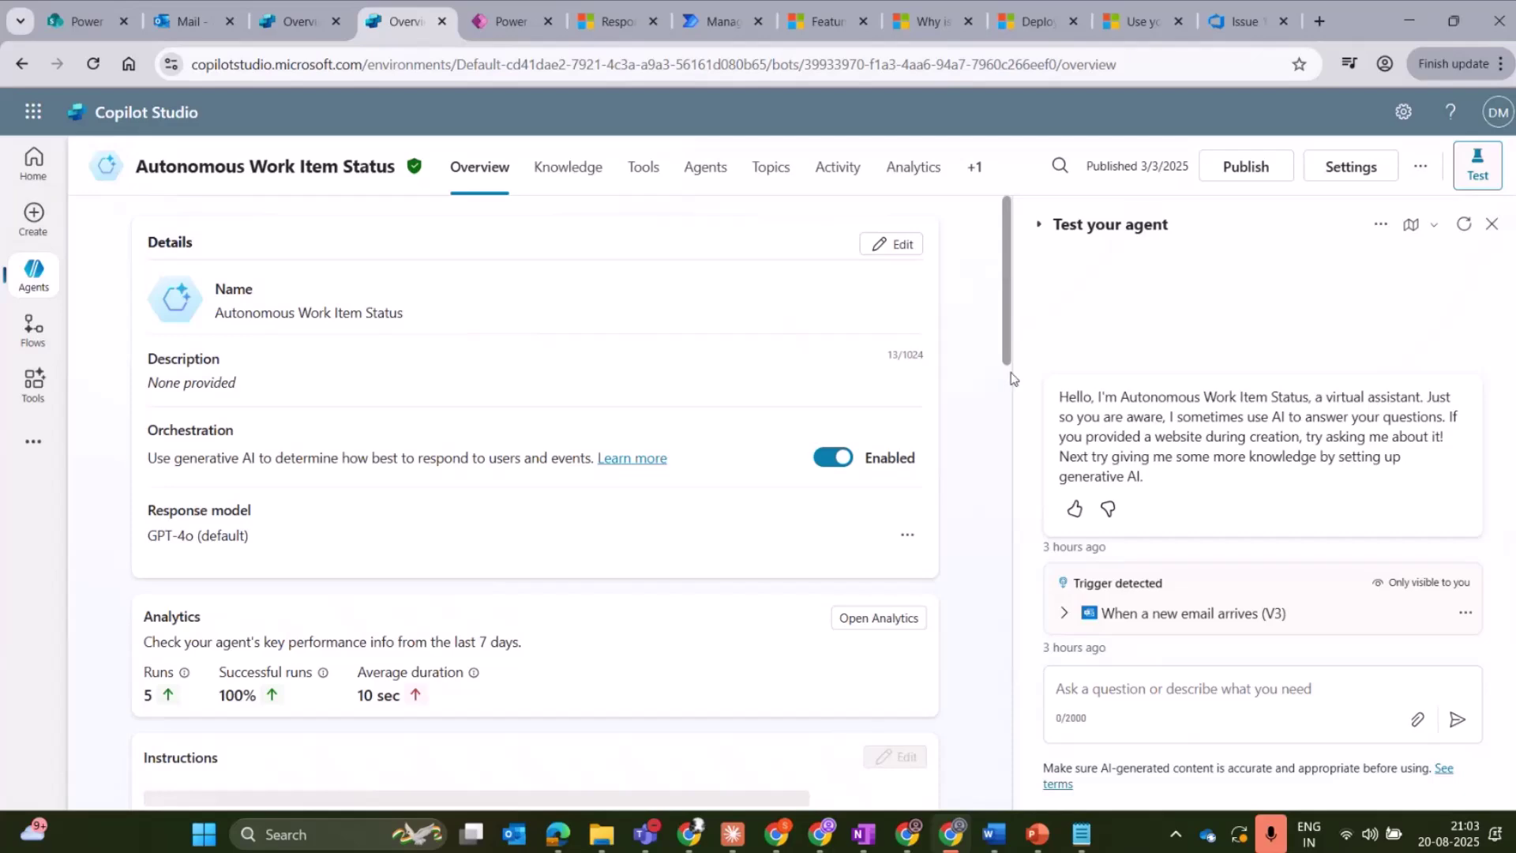
{"action": "scroll", "coordinate": [1018, 488], "scroll_direction": "down", "scroll_amount": 10}
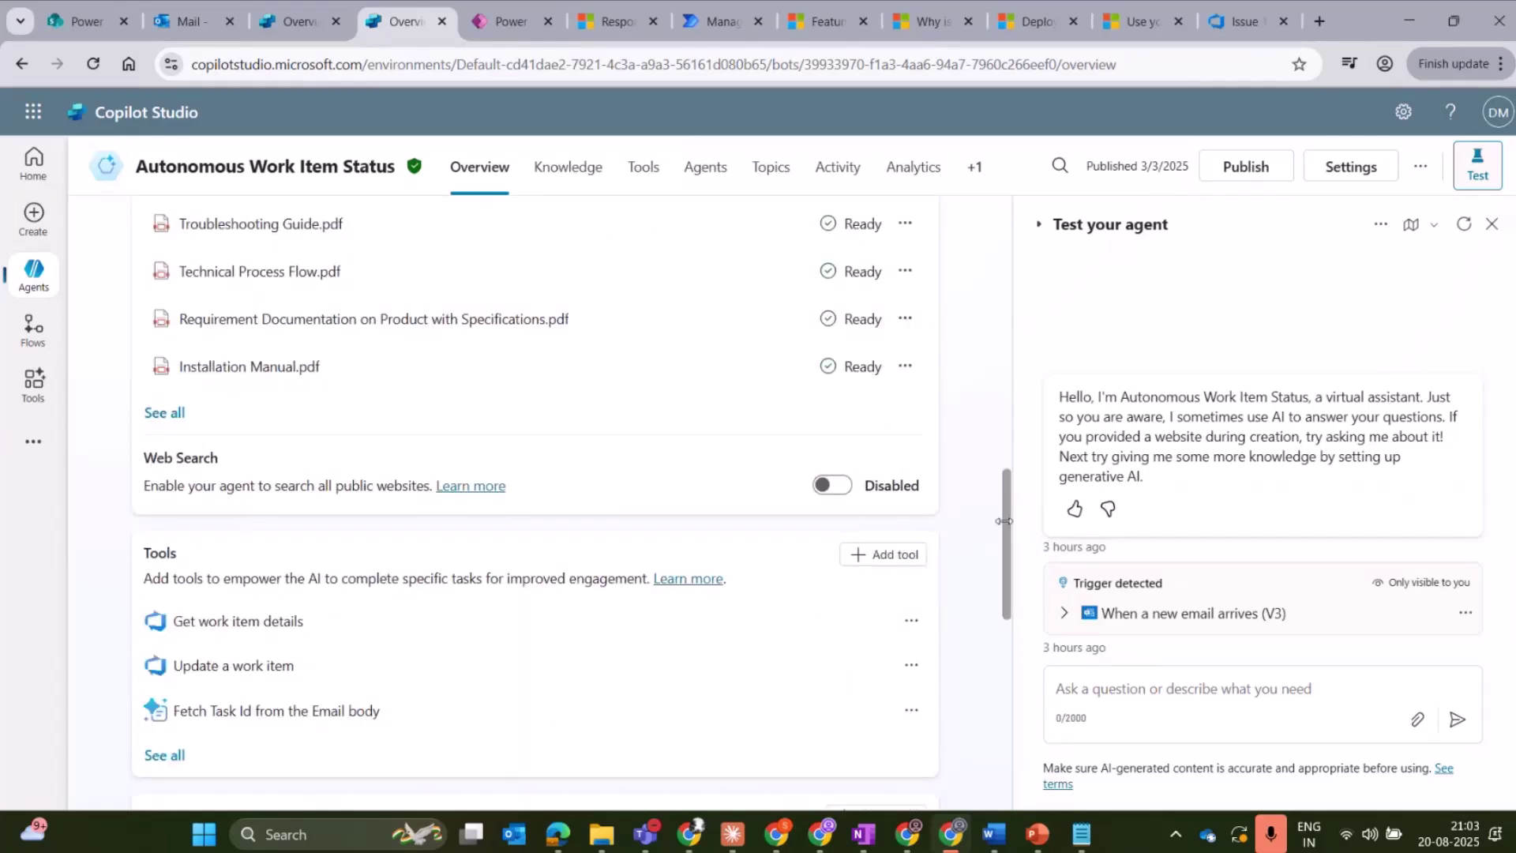
{"action": "scroll", "coordinate": [1014, 537], "scroll_direction": "down", "scroll_amount": 3}
{"action": "scroll", "coordinate": [912, 581], "scroll_direction": "up", "scroll_amount": 6}
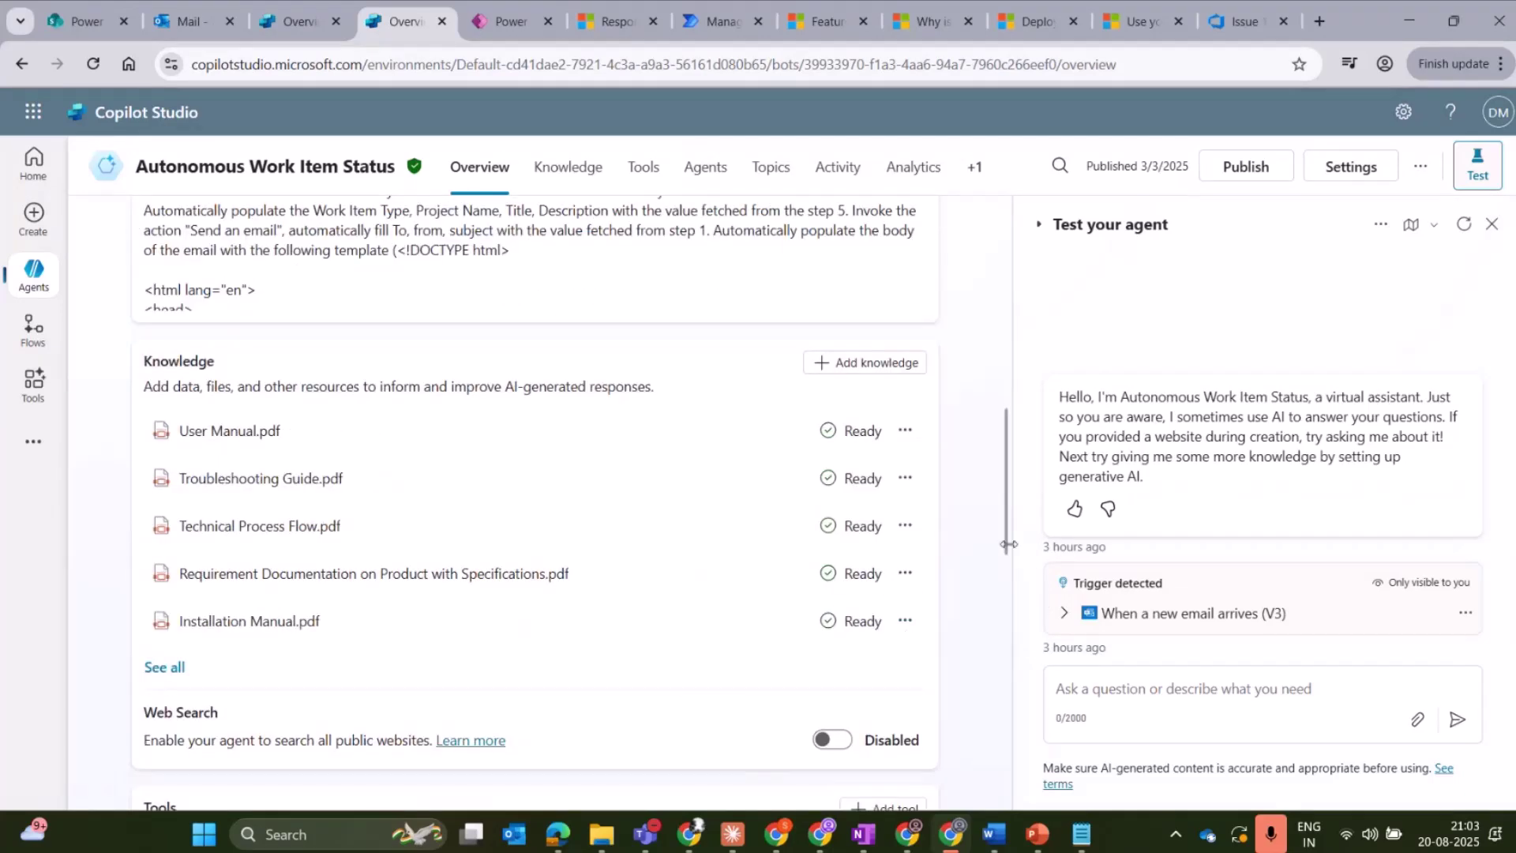
{"action": "scroll", "coordinate": [908, 605], "scroll_direction": "down", "scroll_amount": 5}
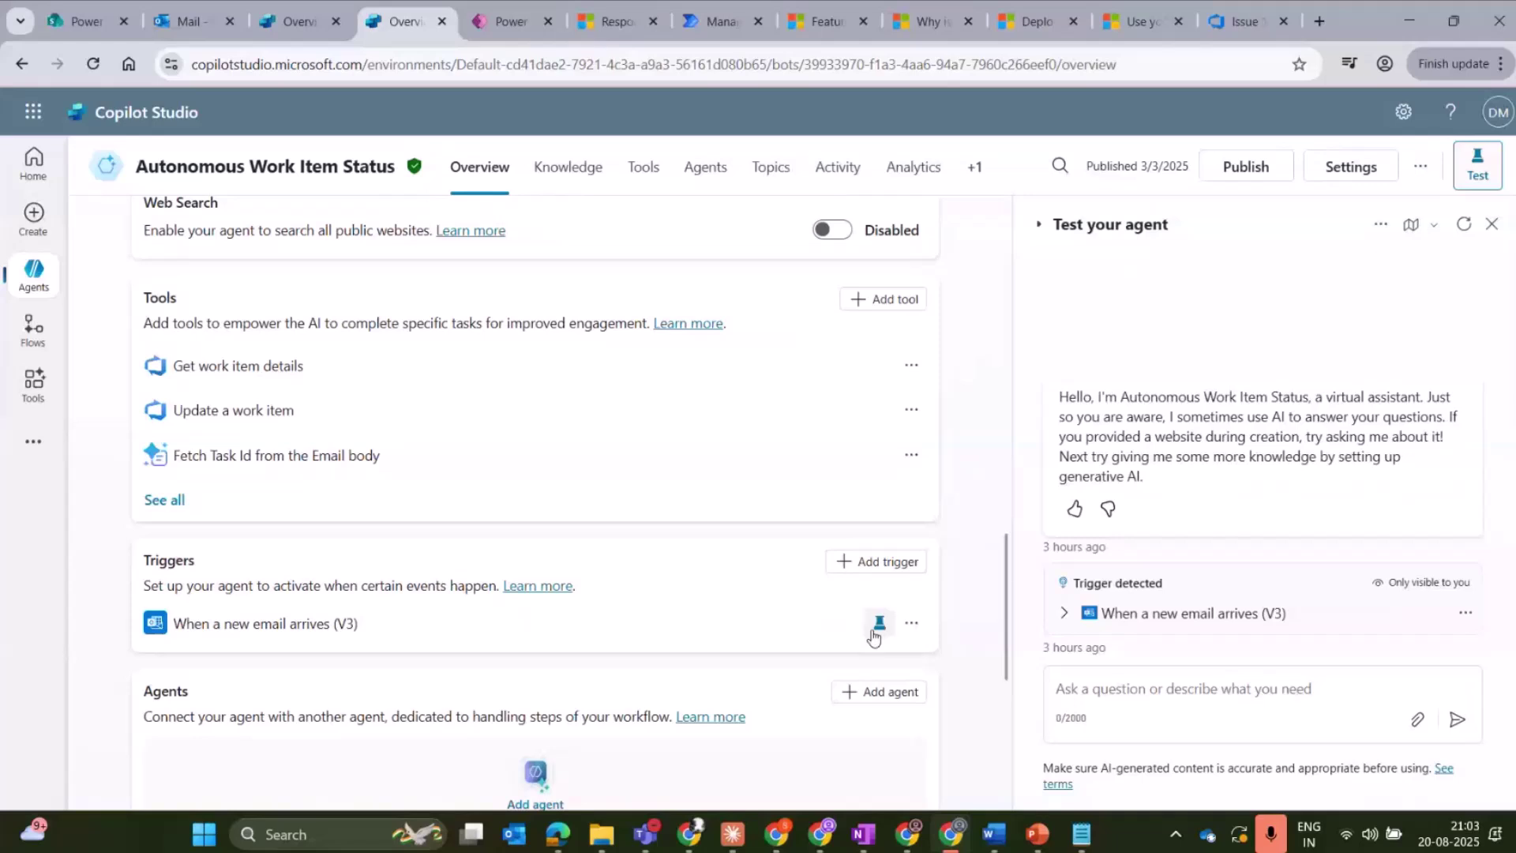
{"action": "left_click", "coordinate": [878, 623]}
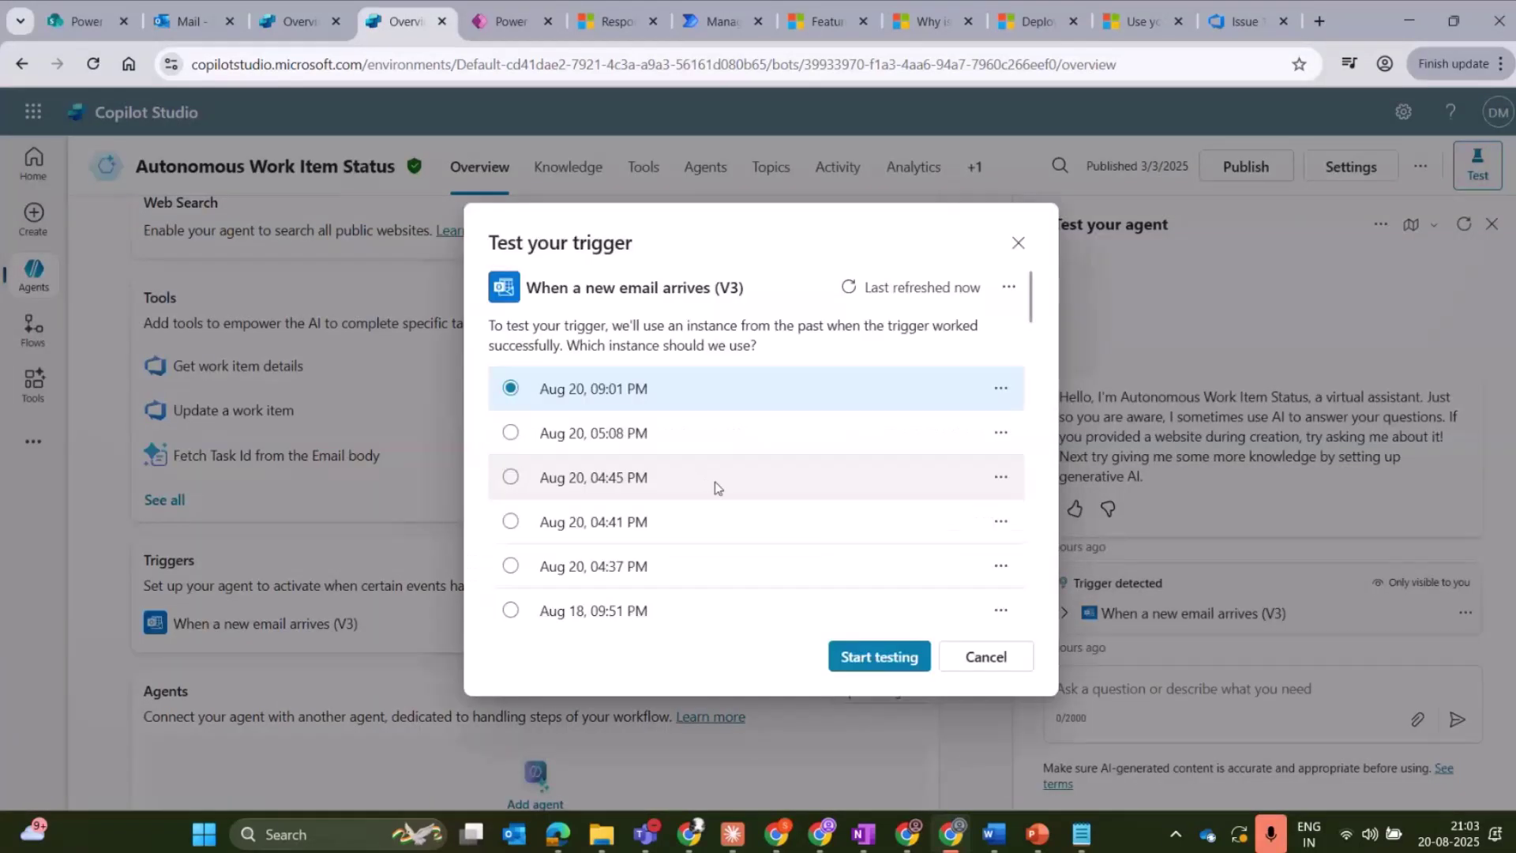
{"action": "left_click", "coordinate": [651, 562]}
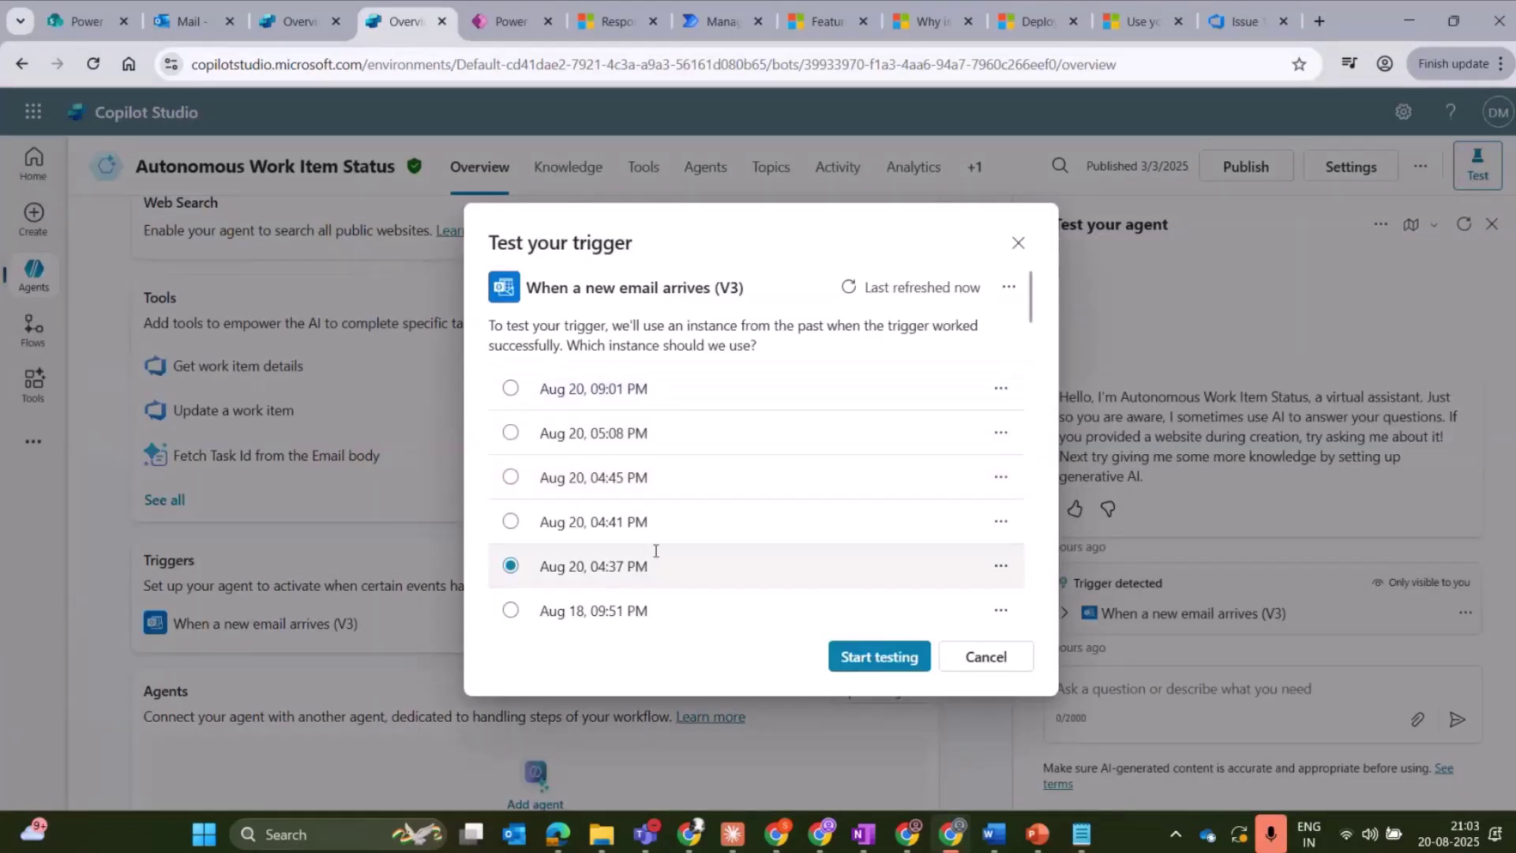
{"action": "left_click", "coordinate": [667, 518]}
{"action": "left_click", "coordinate": [685, 478]}
{"action": "left_click", "coordinate": [852, 654]}
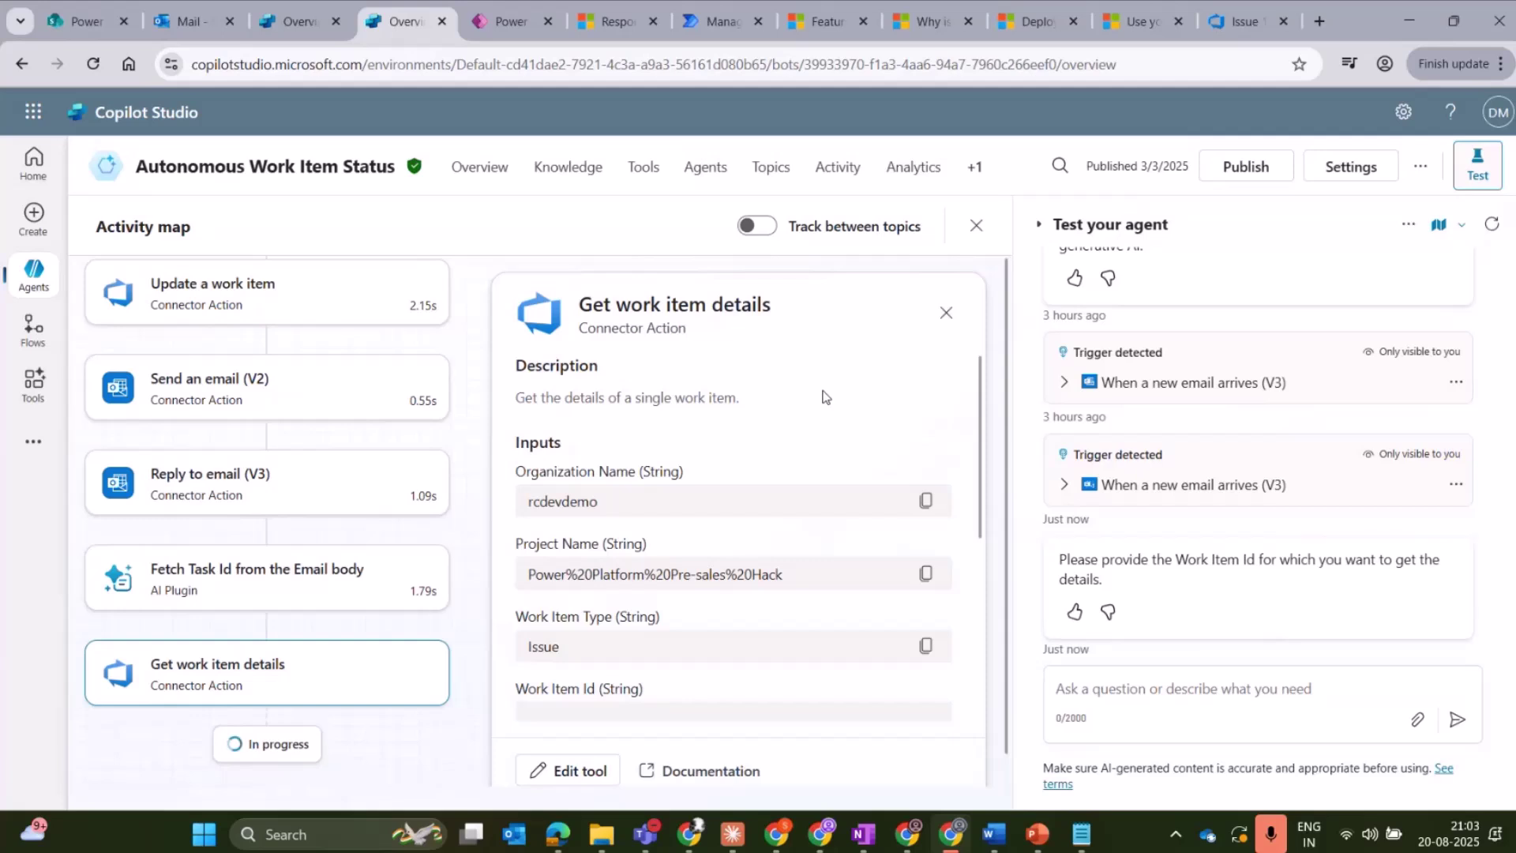
- Open the 08/20/25 05:06 PM run from the agent's activity history and examine its send email, reply to email and Fetch Task Id steps
{"action": "left_click", "coordinate": [811, 172]}
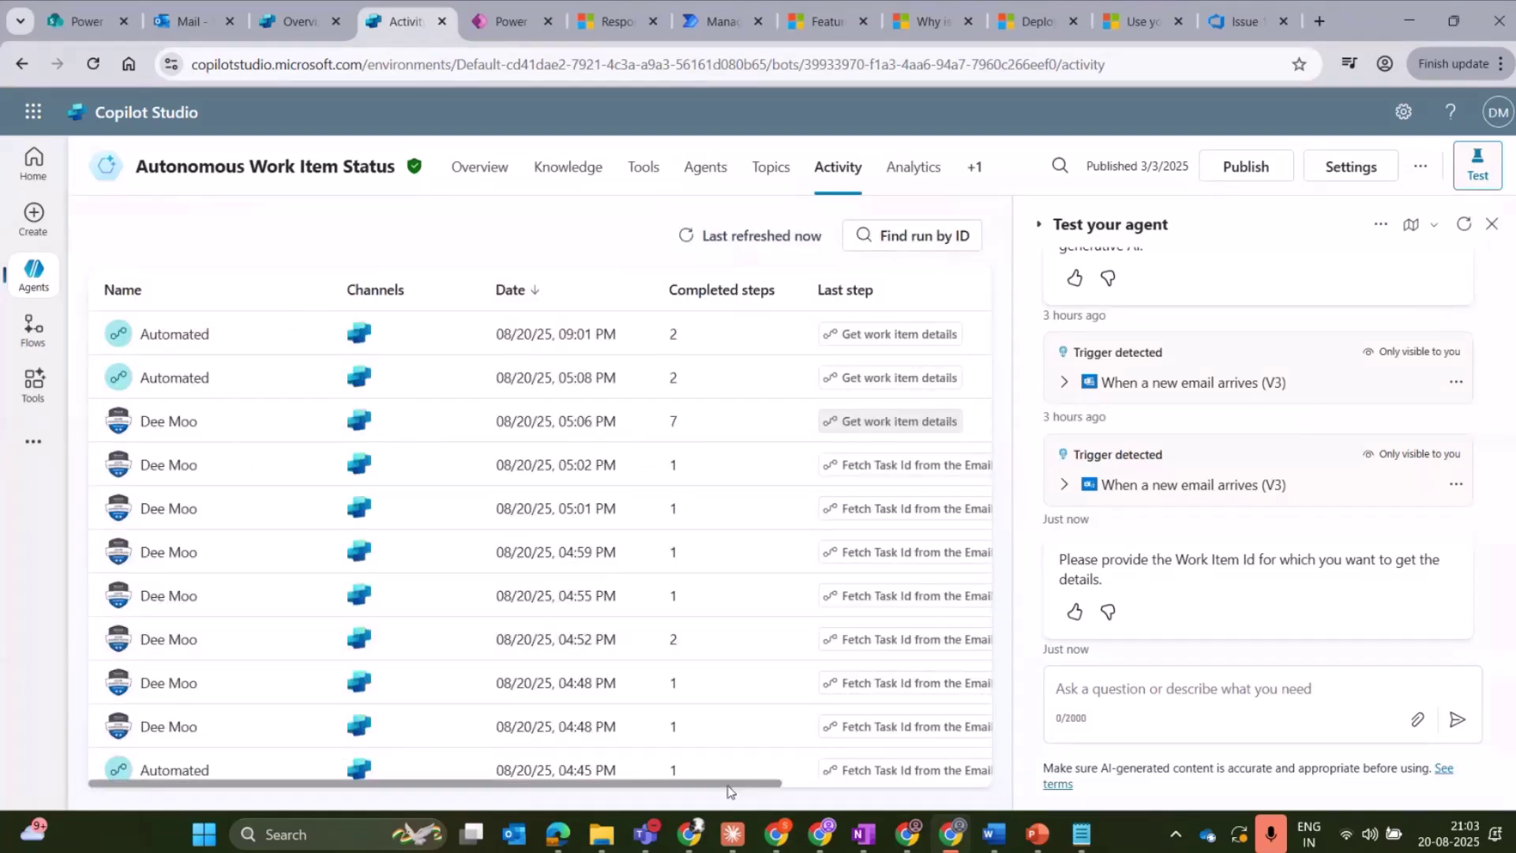
{"action": "left_click_drag", "start_coordinate": [728, 783], "coordinate": [894, 786]}
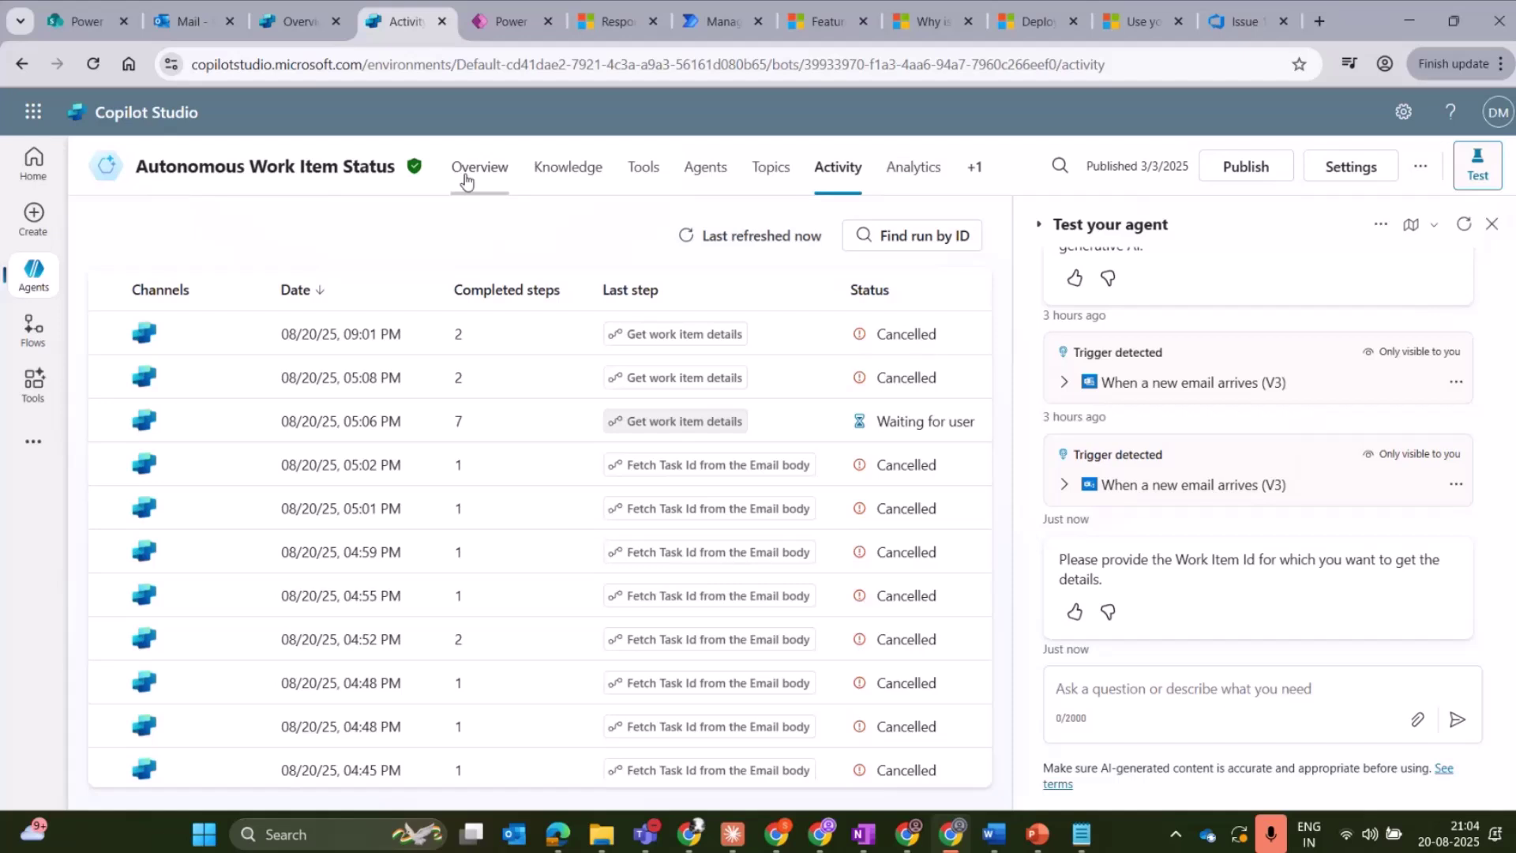
{"action": "left_click", "coordinate": [364, 433]}
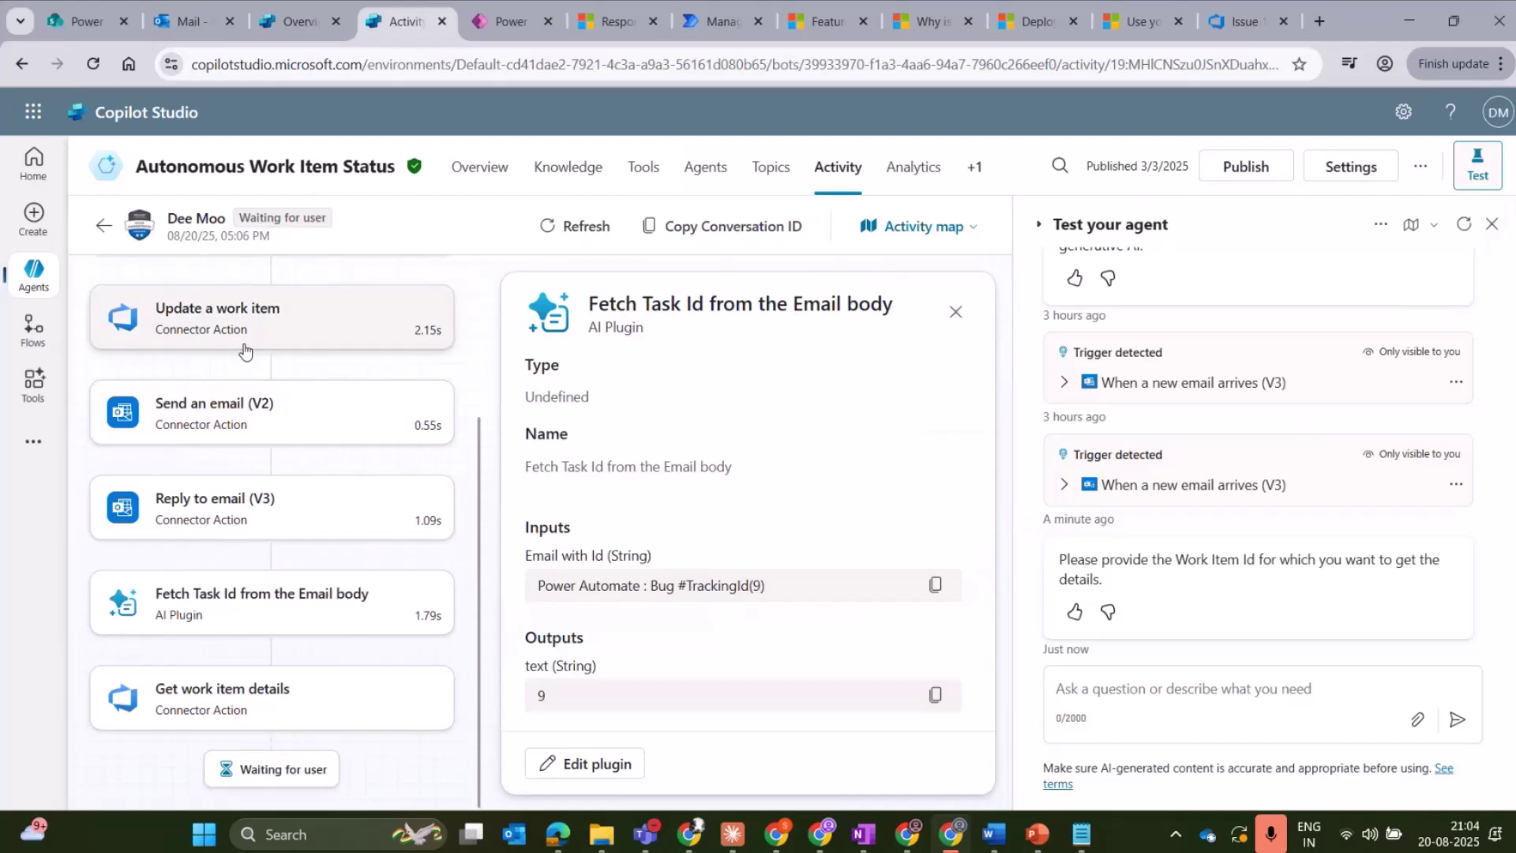
{"action": "left_click", "coordinate": [226, 421]}
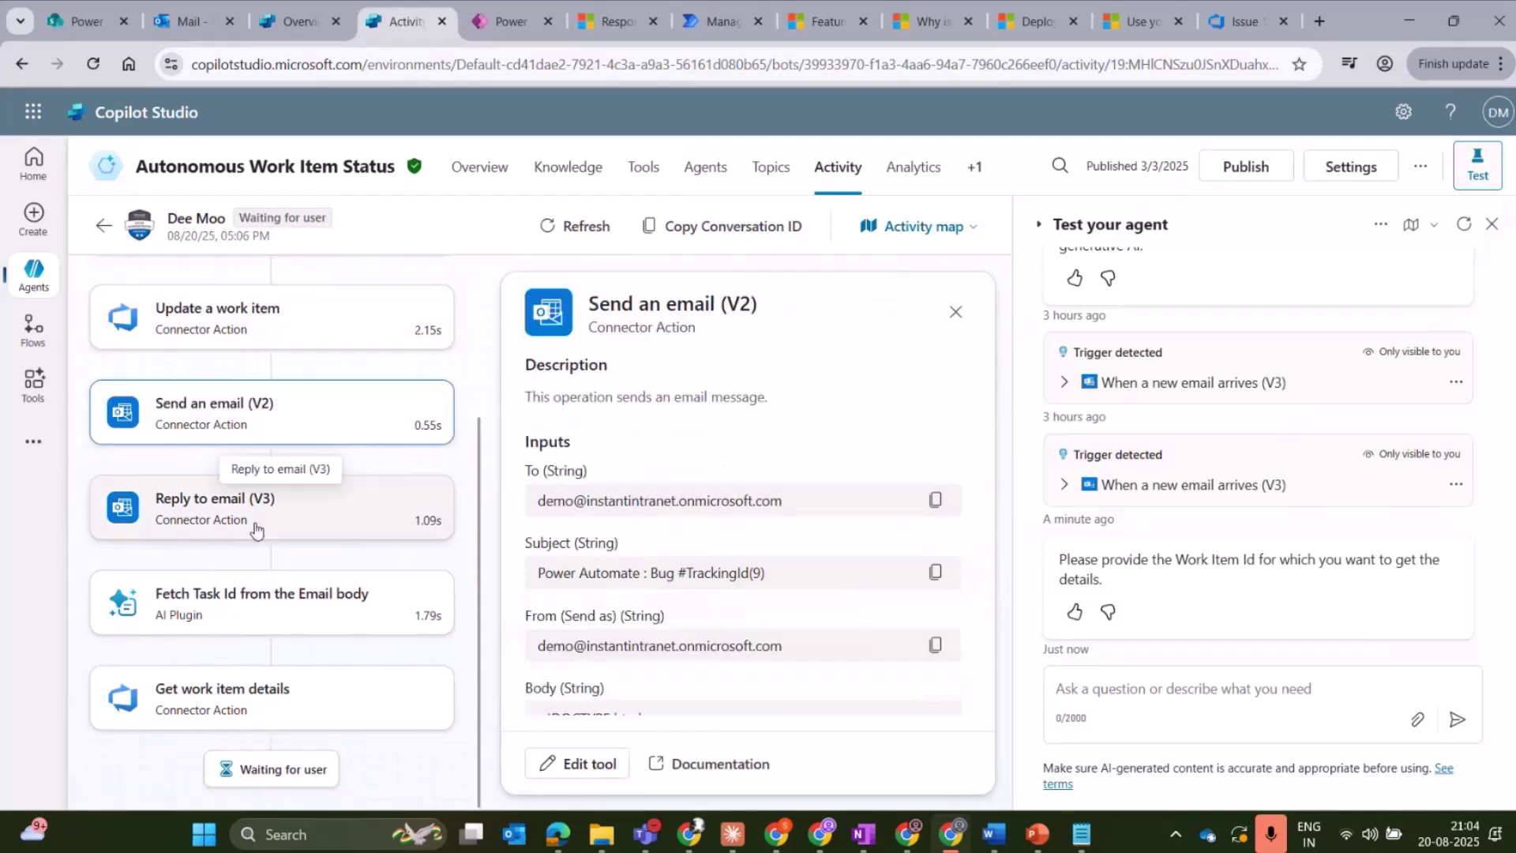
{"action": "left_click", "coordinate": [249, 525]}
{"action": "left_click", "coordinate": [259, 622]}
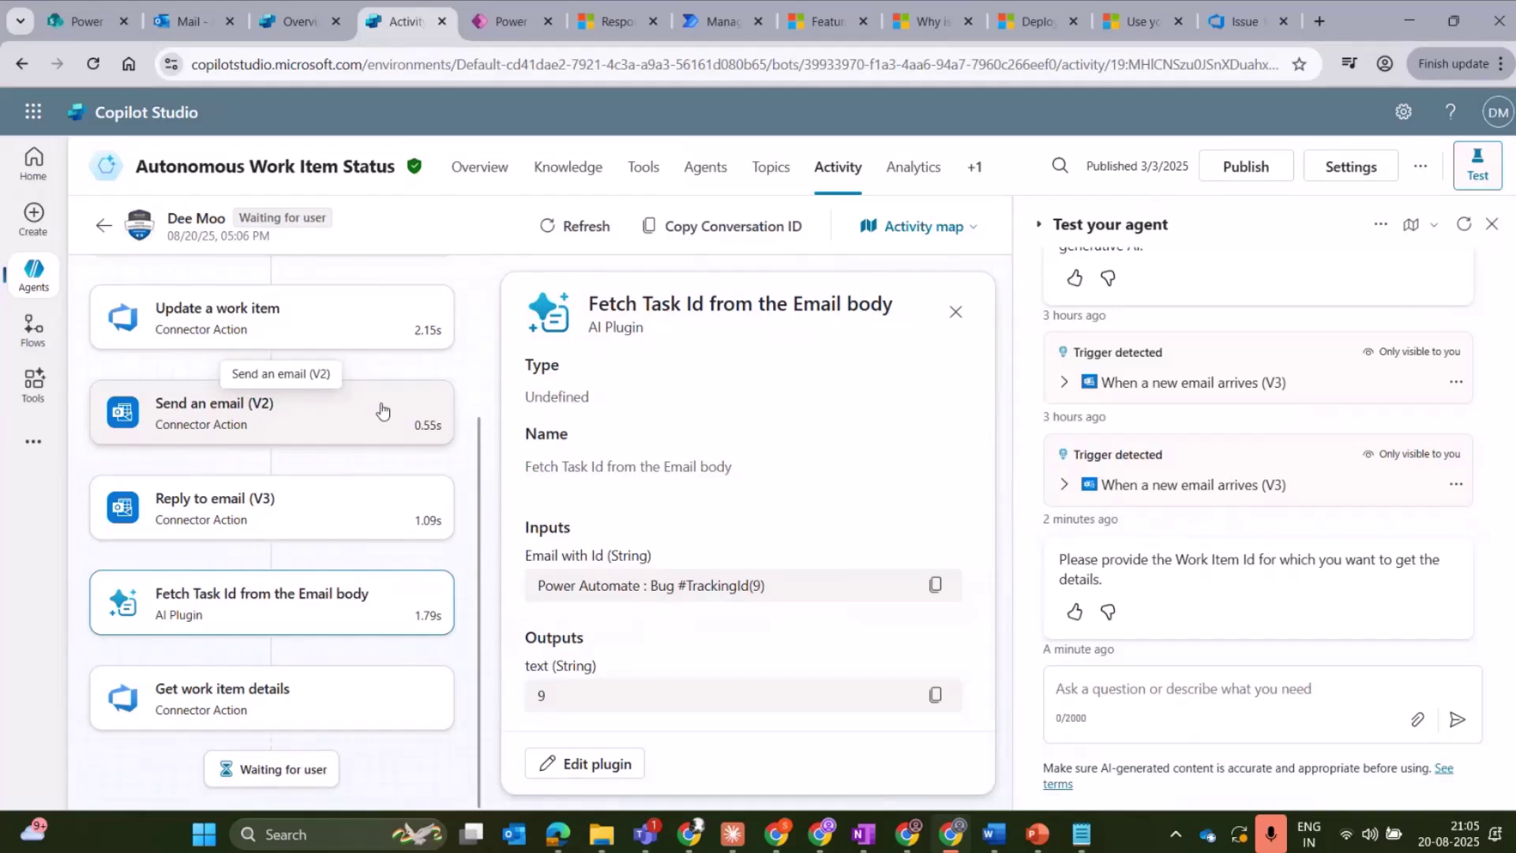
- Switch to the AI Agent – Support presentation in PowerPoint to view the How it Works slide
{"action": "mouse_move", "coordinate": [1037, 842]}
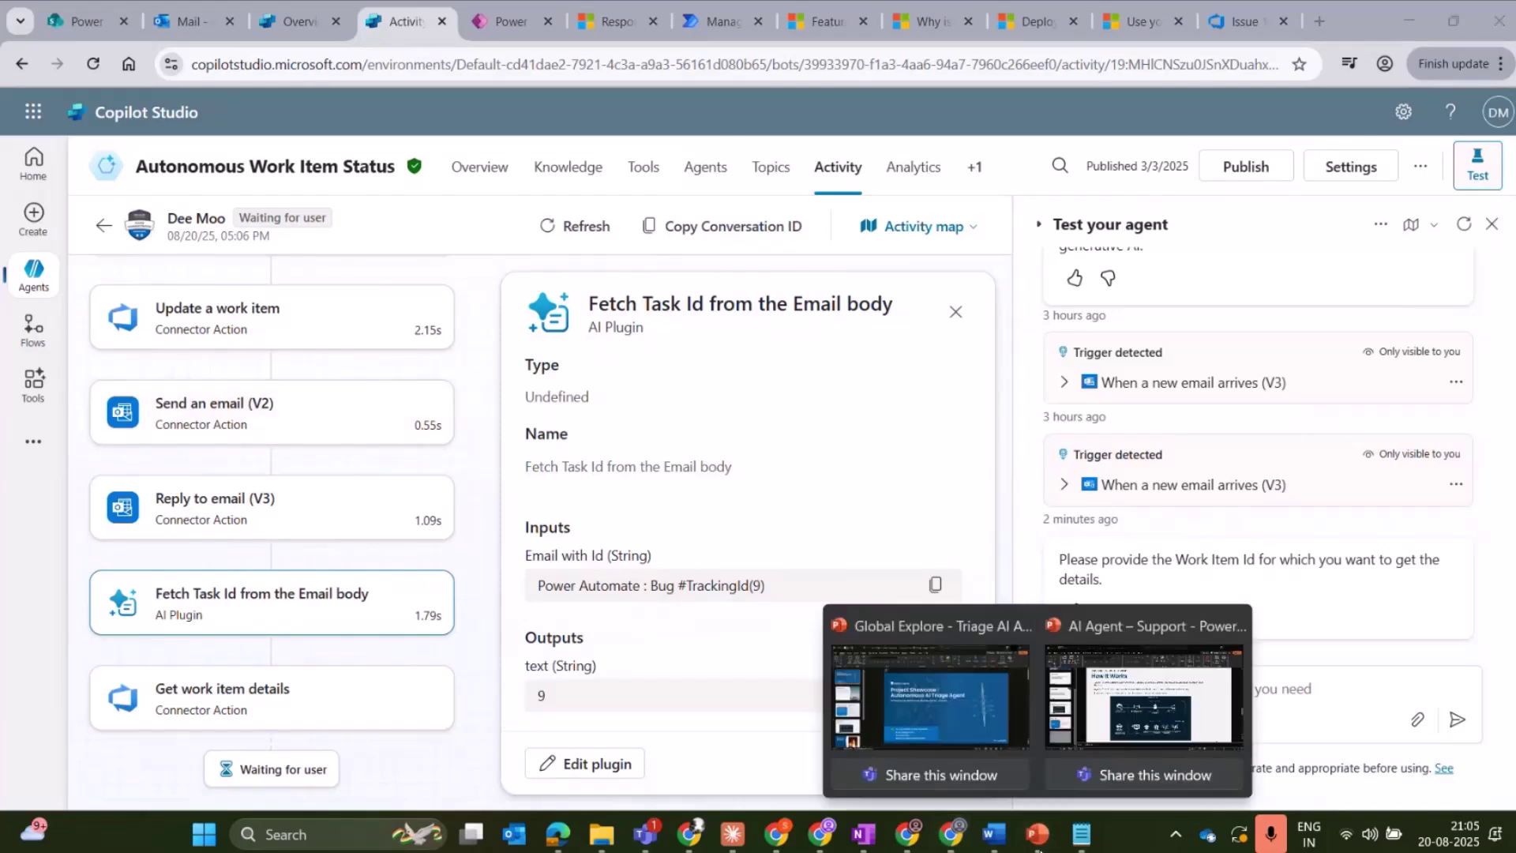
{"action": "left_click", "coordinate": [1155, 775]}
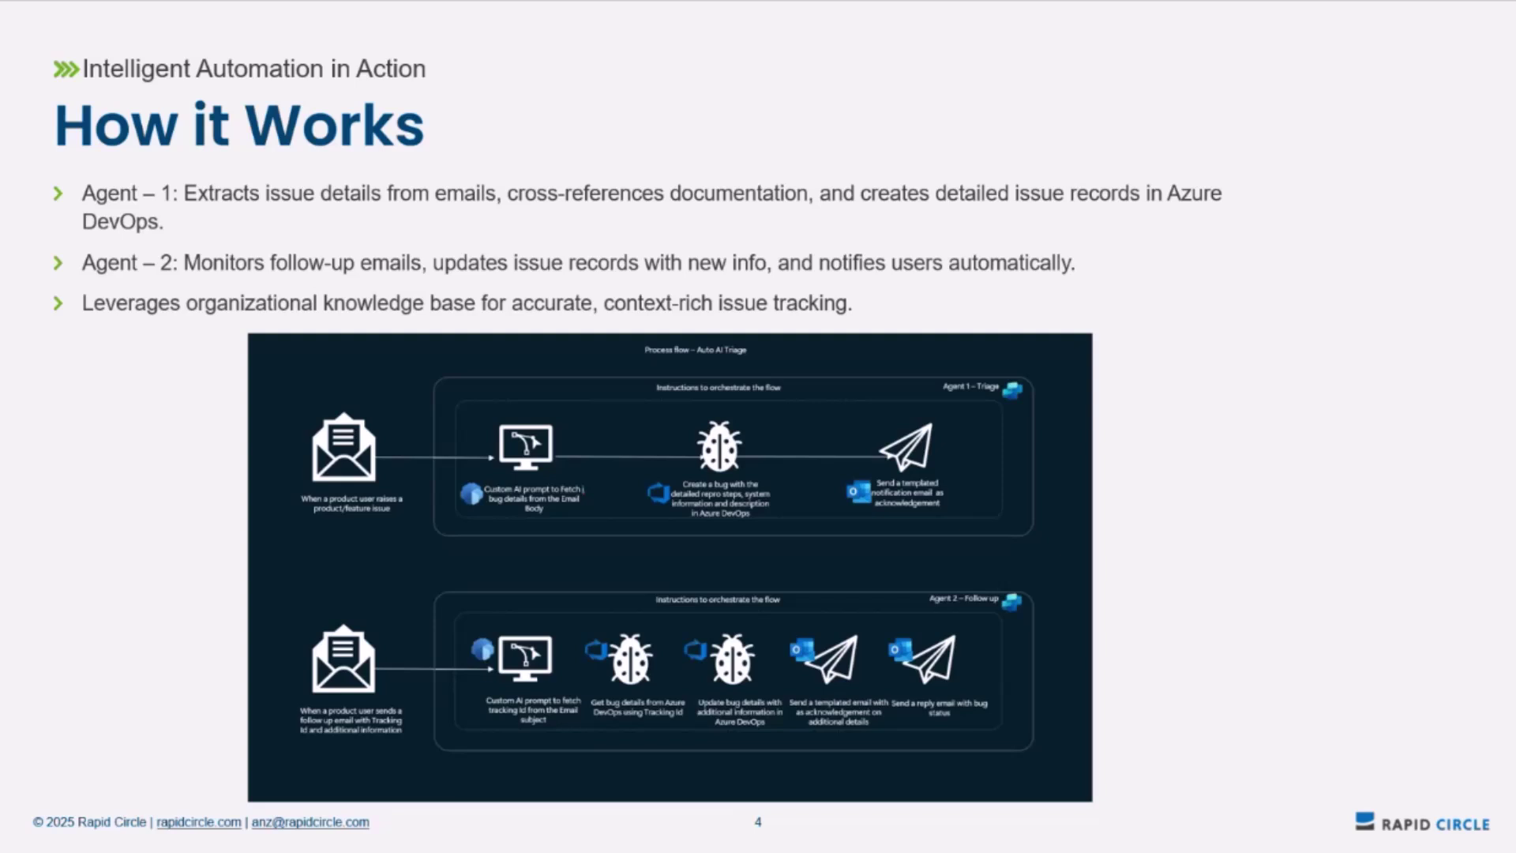